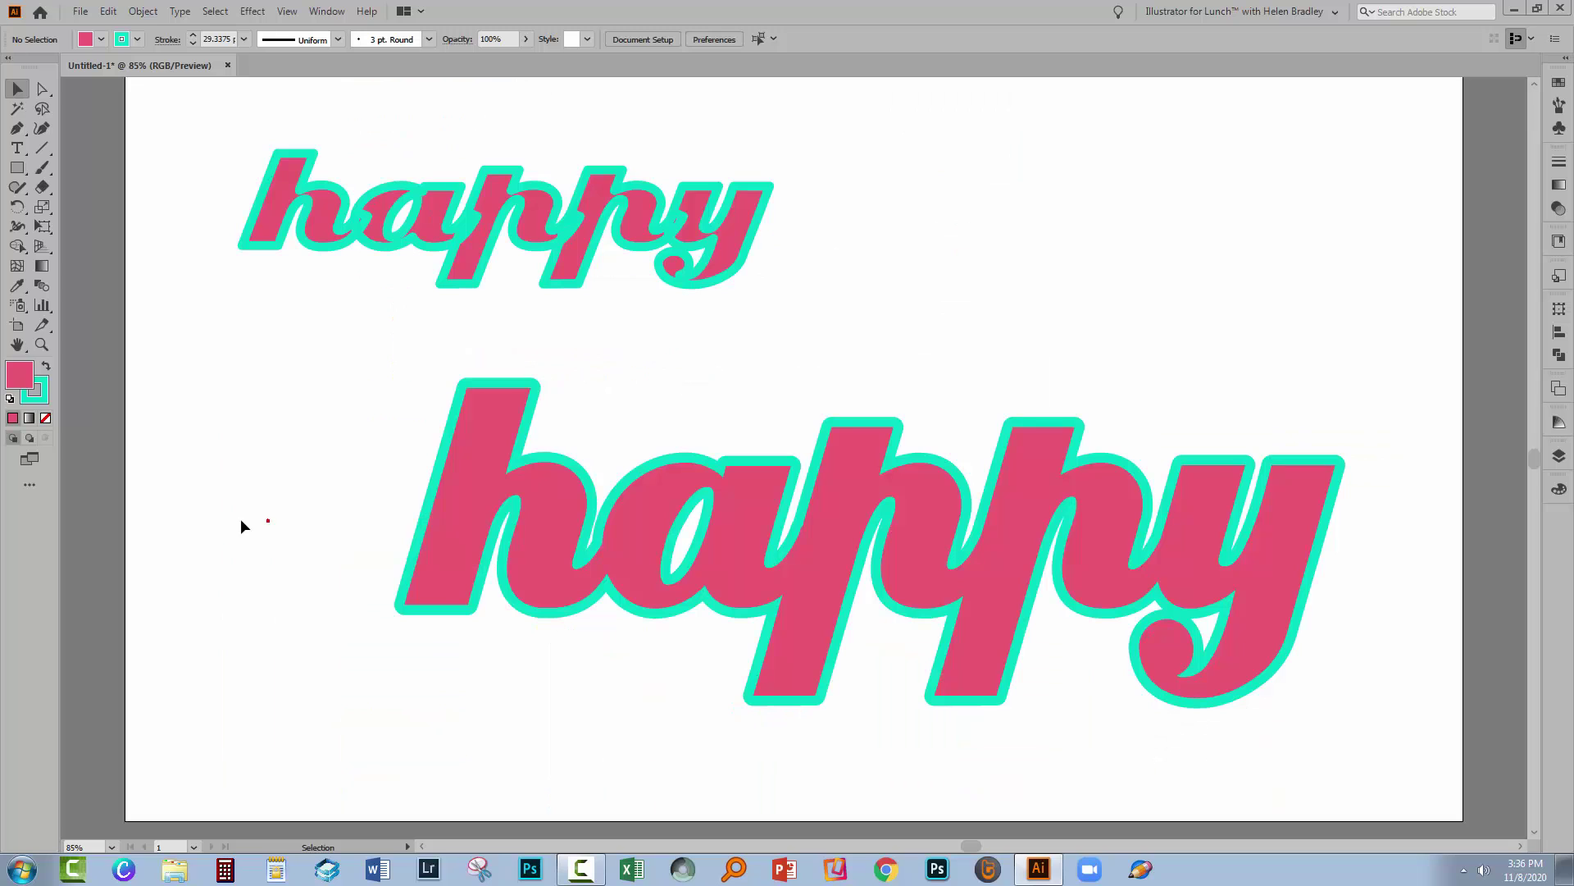
# Create a new 1920 x 1080 px document from the Web-Large preset.
pyautogui.click(80, 12)
pyautogui.press('Escape')
pyautogui.hotkey('ctrl', 'n')
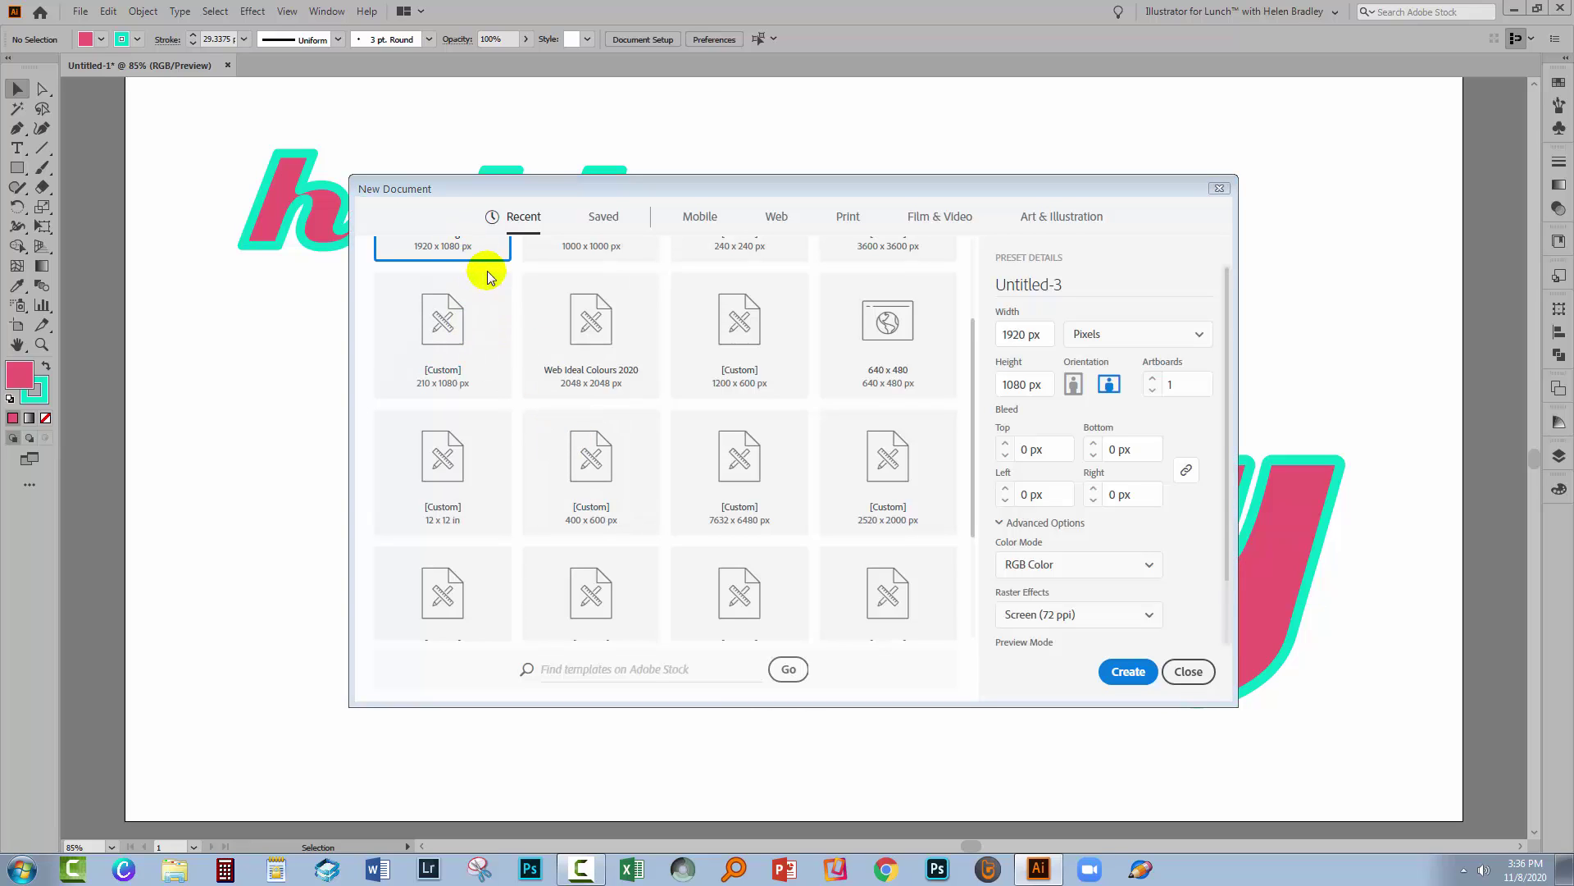
pyautogui.scroll(3, 468, 312)
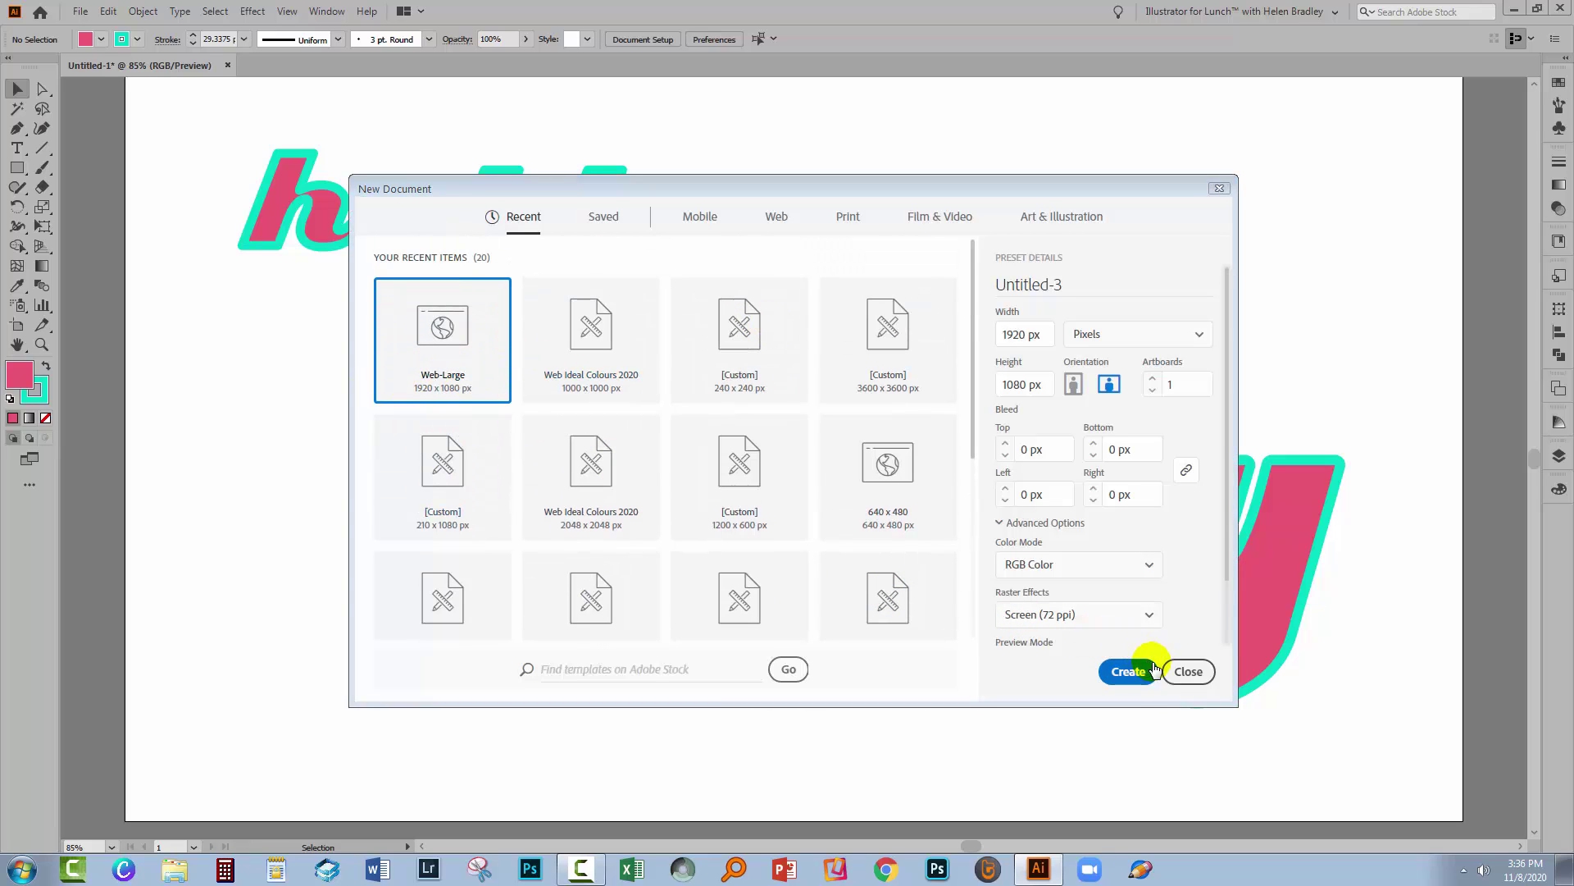
pyautogui.click(1125, 671)
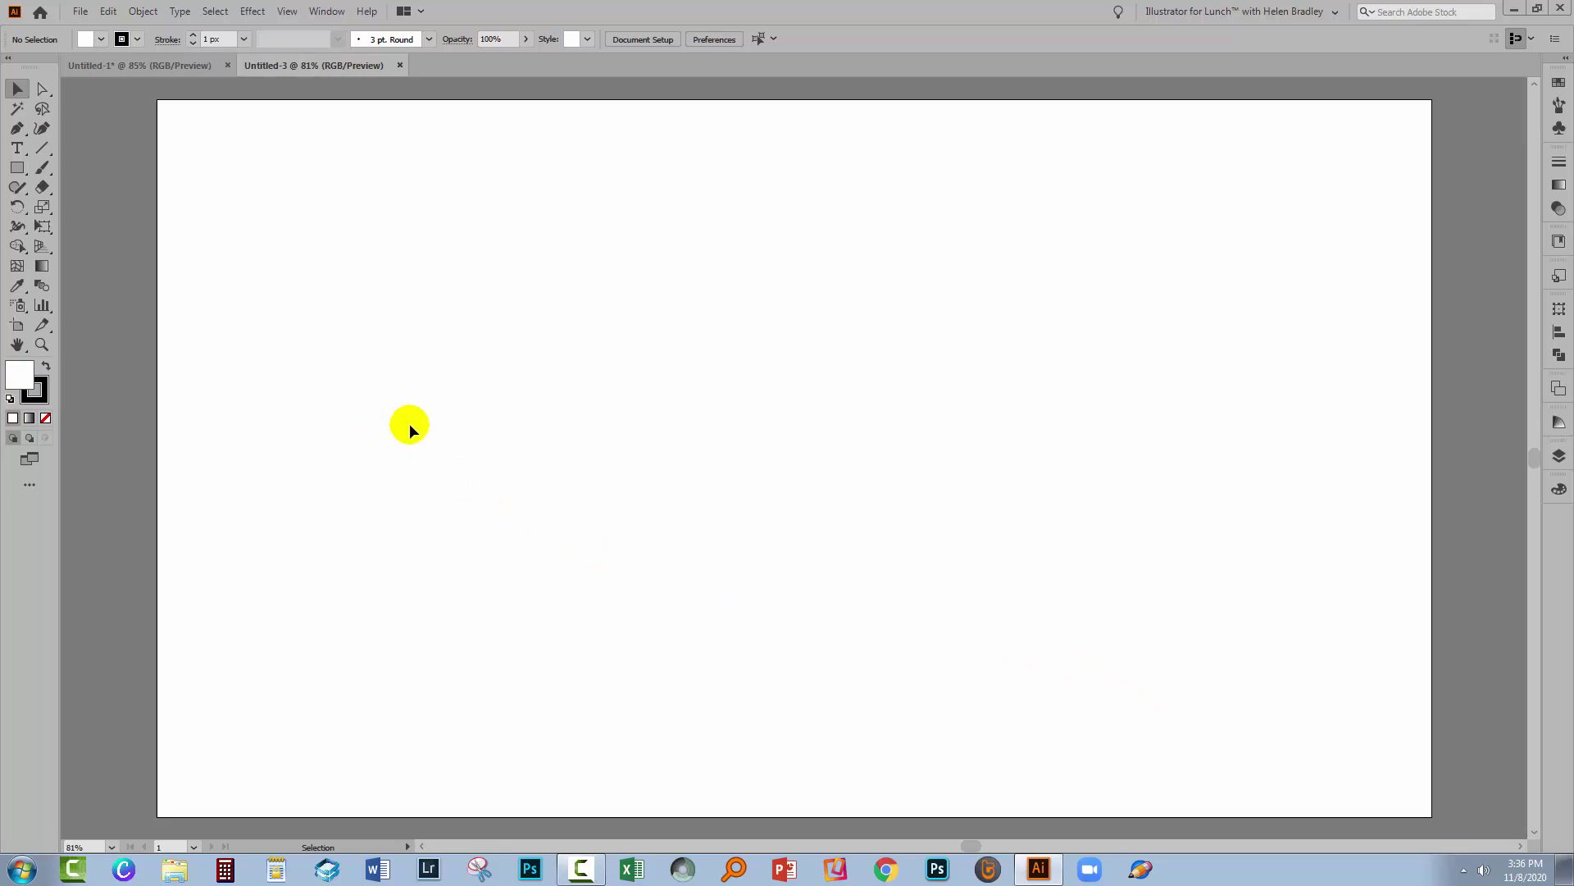
# Add point text reading 'happy' on the artboard, removing the leftover placeholder.
pyautogui.click(18, 148)
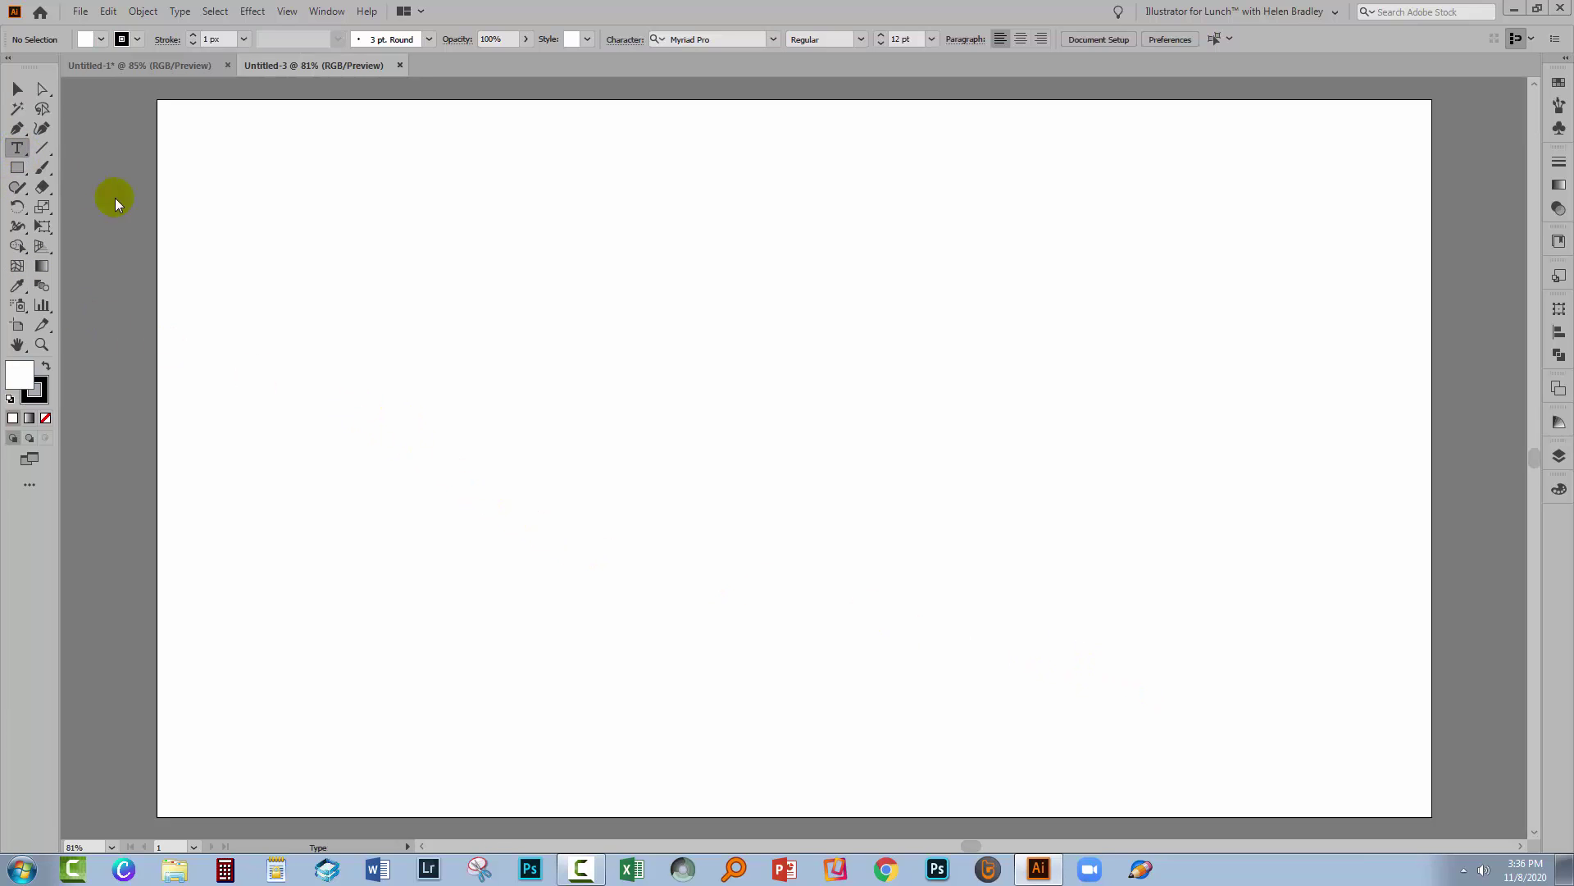
pyautogui.click(561, 502)
pyautogui.write('happyipsum')
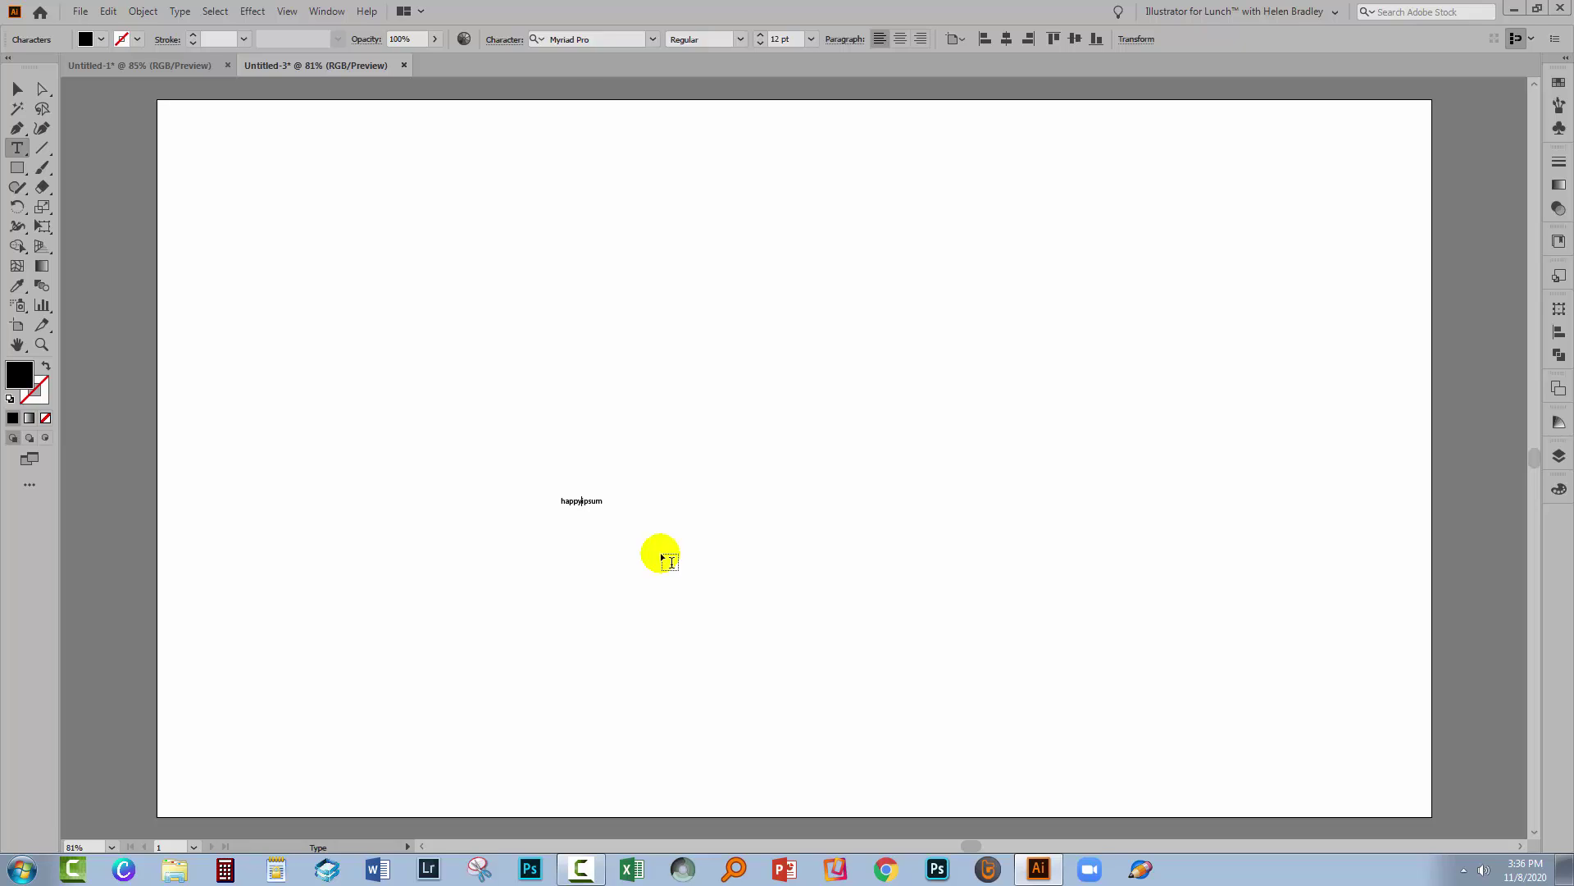
pyautogui.press('Delete')
pyautogui.press('Delete')
pyautogui.press('Delete')
pyautogui.press('Delete')
# Scale 'happy' up to about 321 pt, centre it, and set it in Creampuff.
pyautogui.click(17, 89)
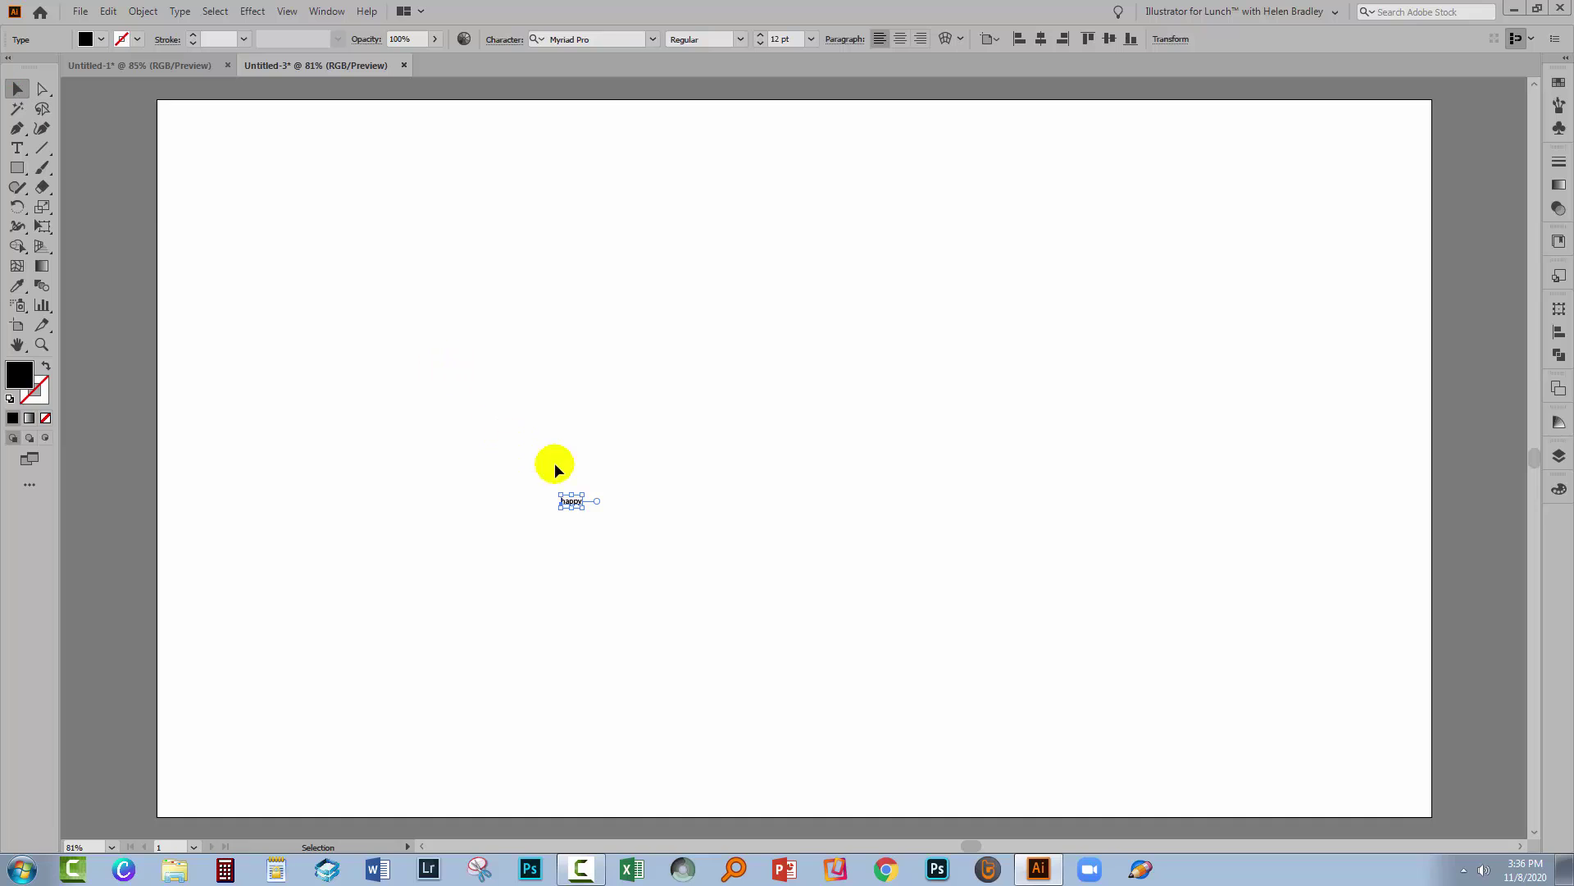
pyautogui.moveTo(583, 497); pyautogui.dragTo(1124, 274)
pyautogui.moveTo(883, 440); pyautogui.dragTo(802, 545)
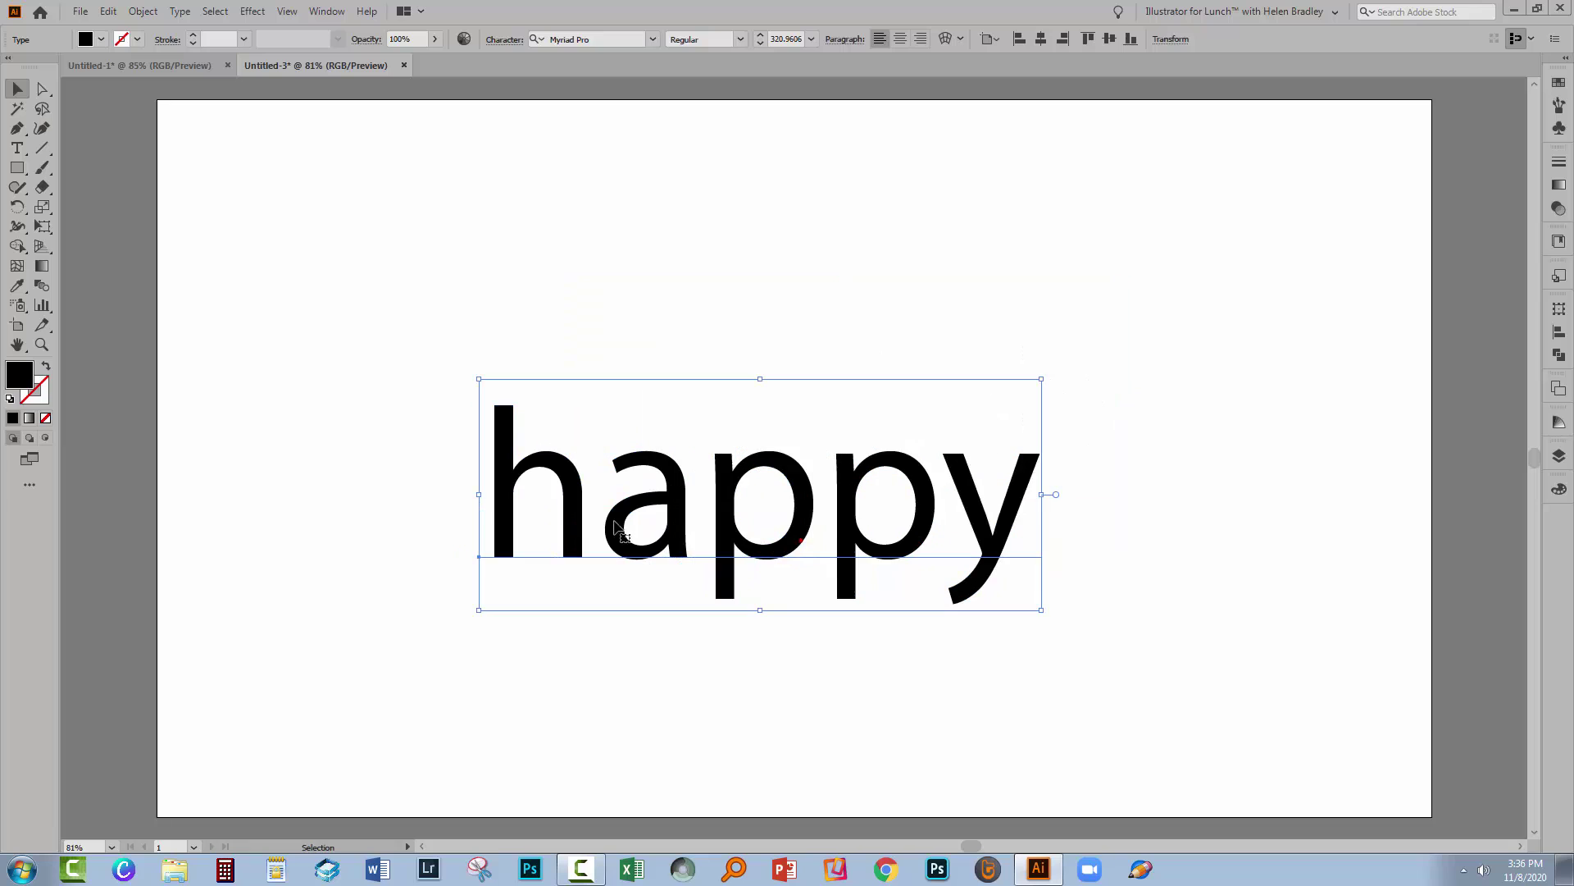
pyautogui.click(653, 41)
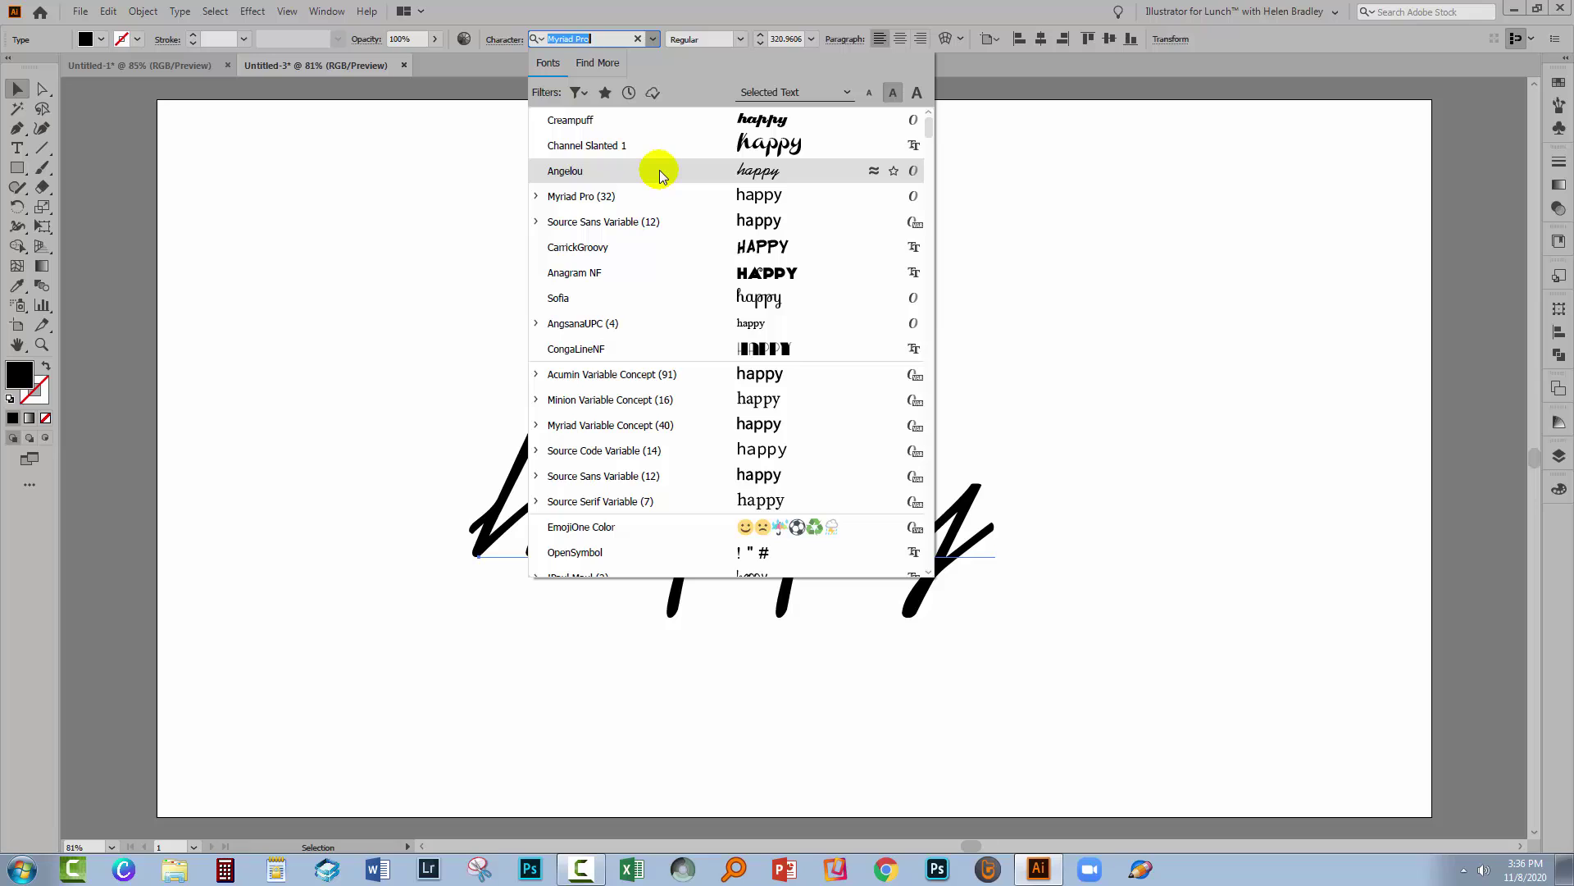
pyautogui.click(672, 120)
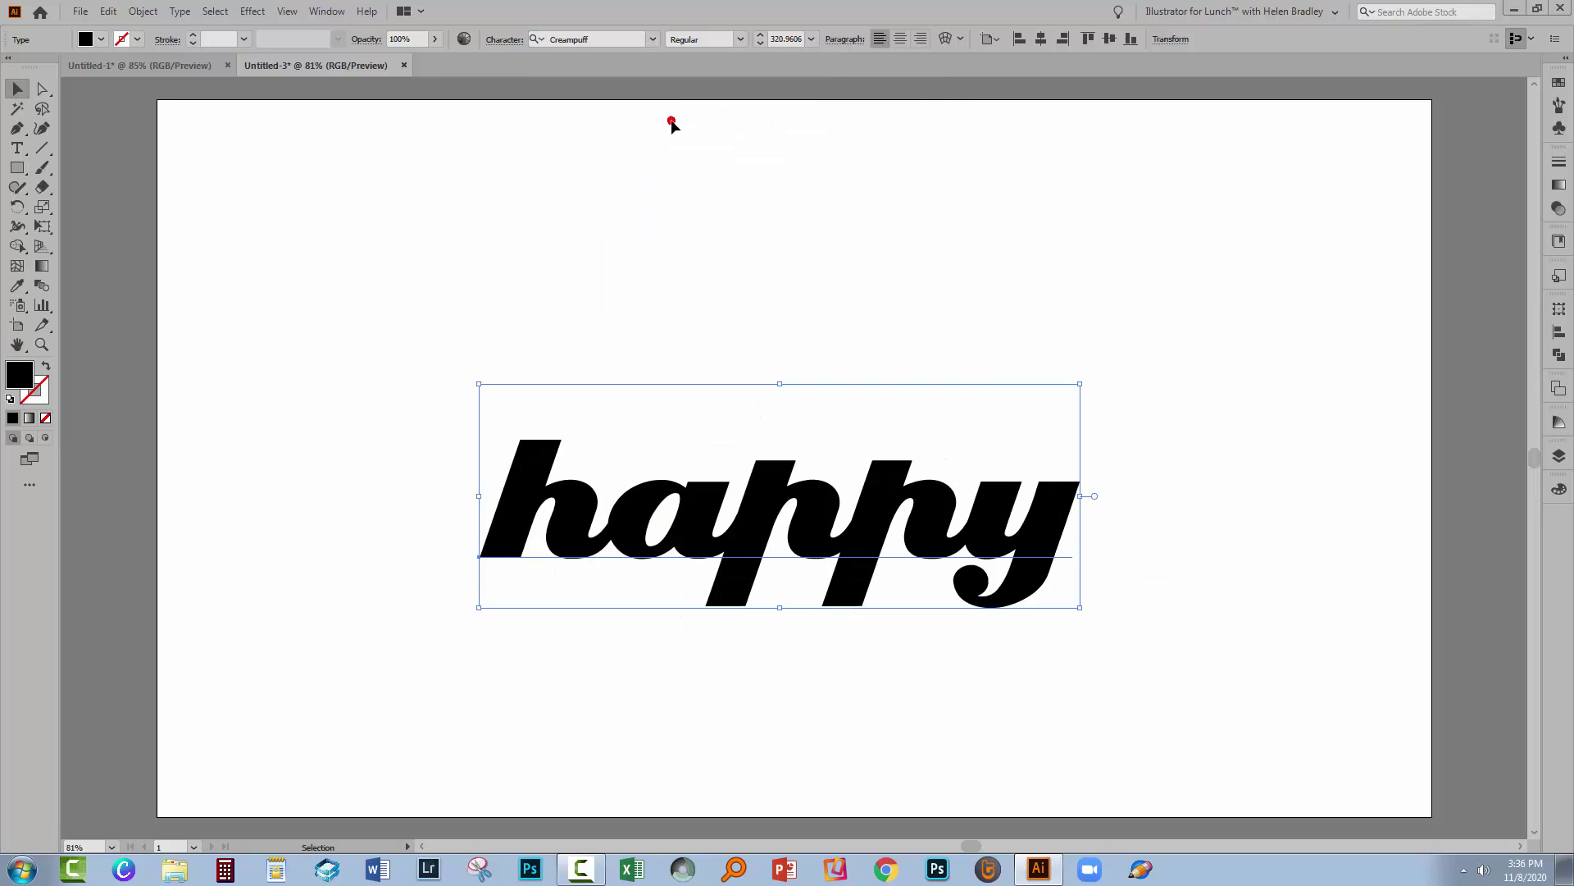
# Give the text a light turquoise stroke with an 8 px weight.
pyautogui.click(41, 387)
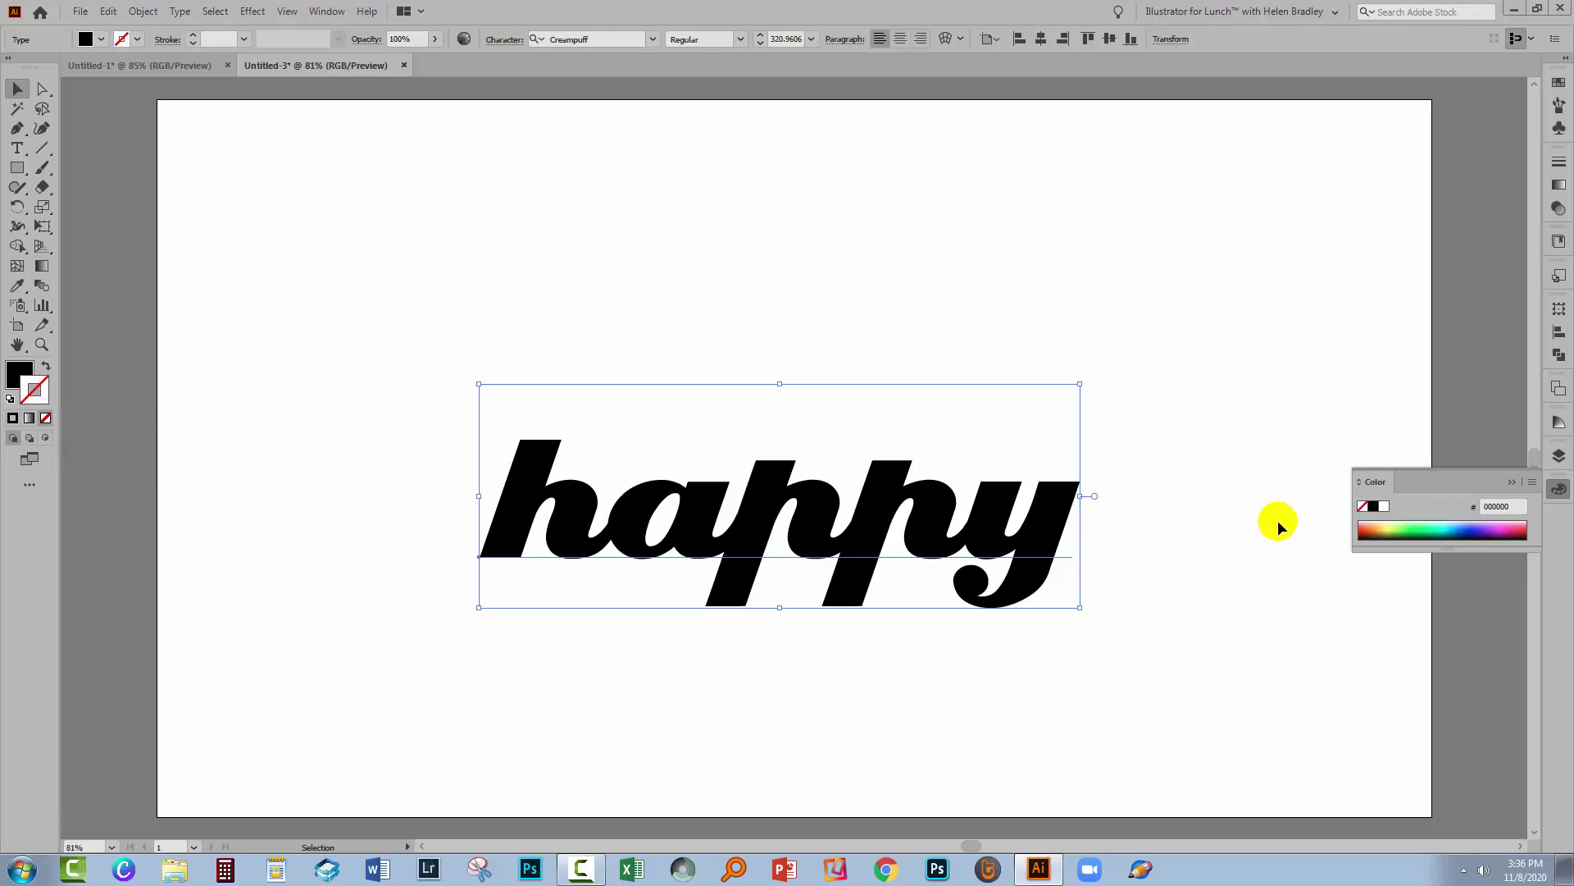
pyautogui.click(1441, 524)
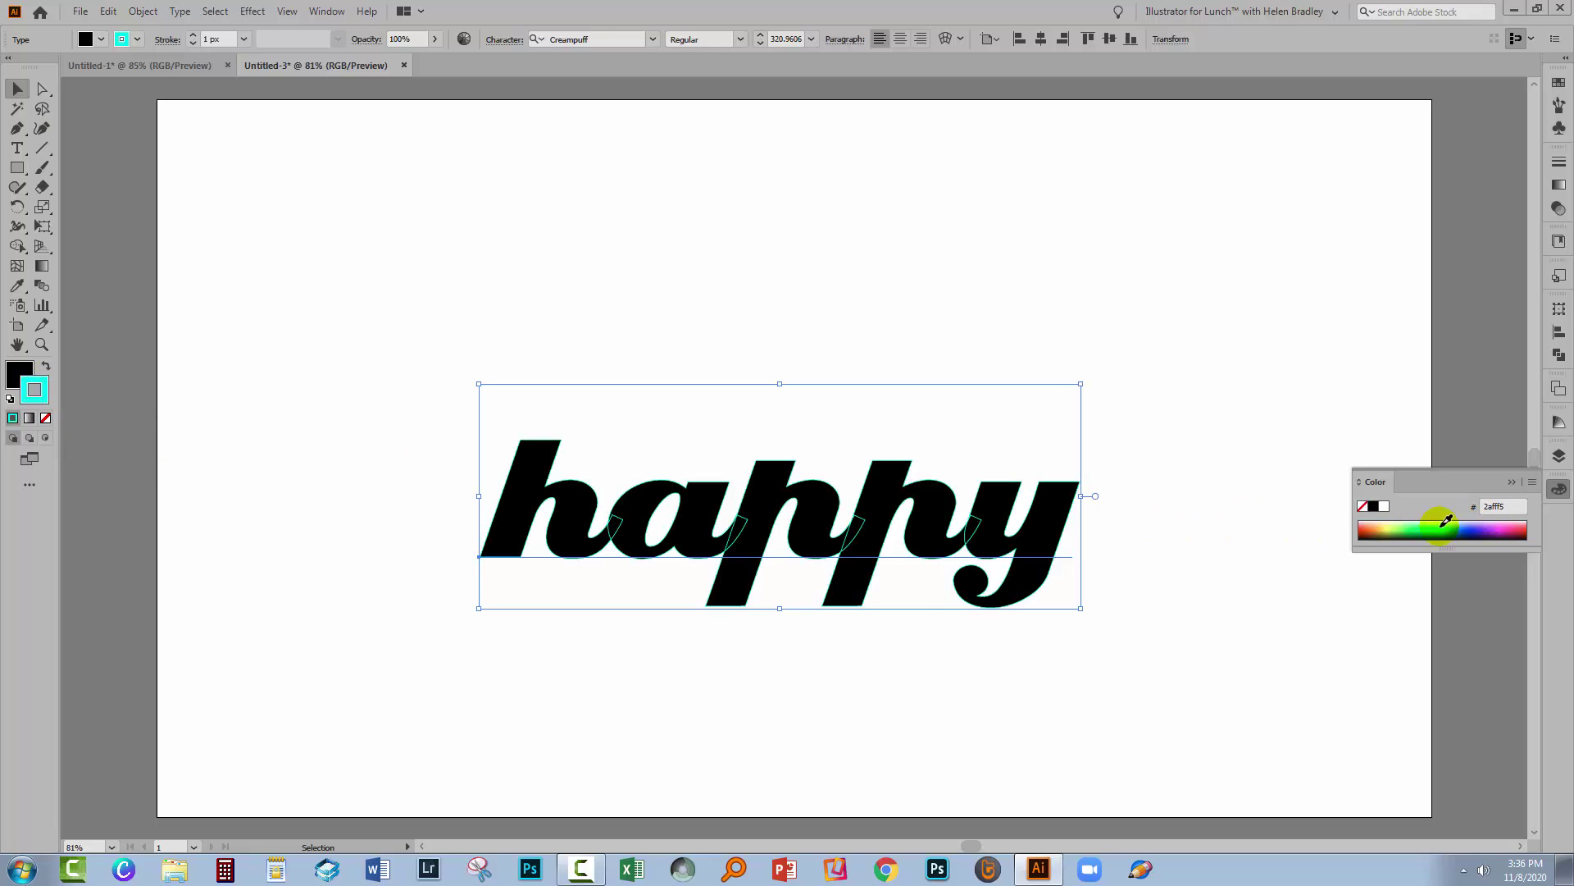
pyautogui.click(1444, 524)
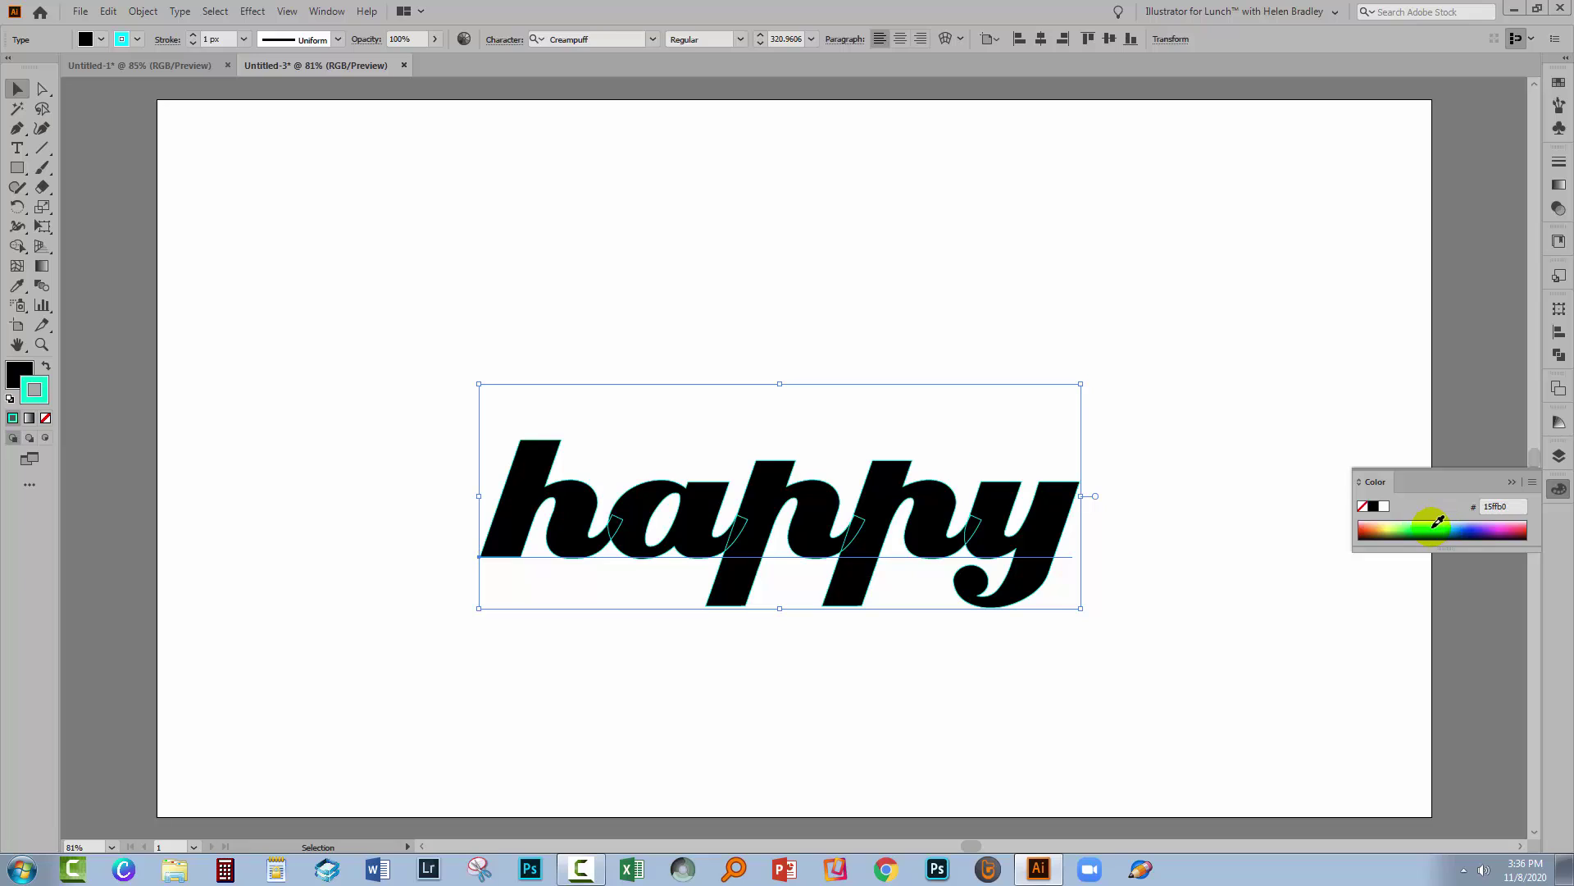
pyautogui.moveTo(1438, 521); pyautogui.dragTo(1439, 518)
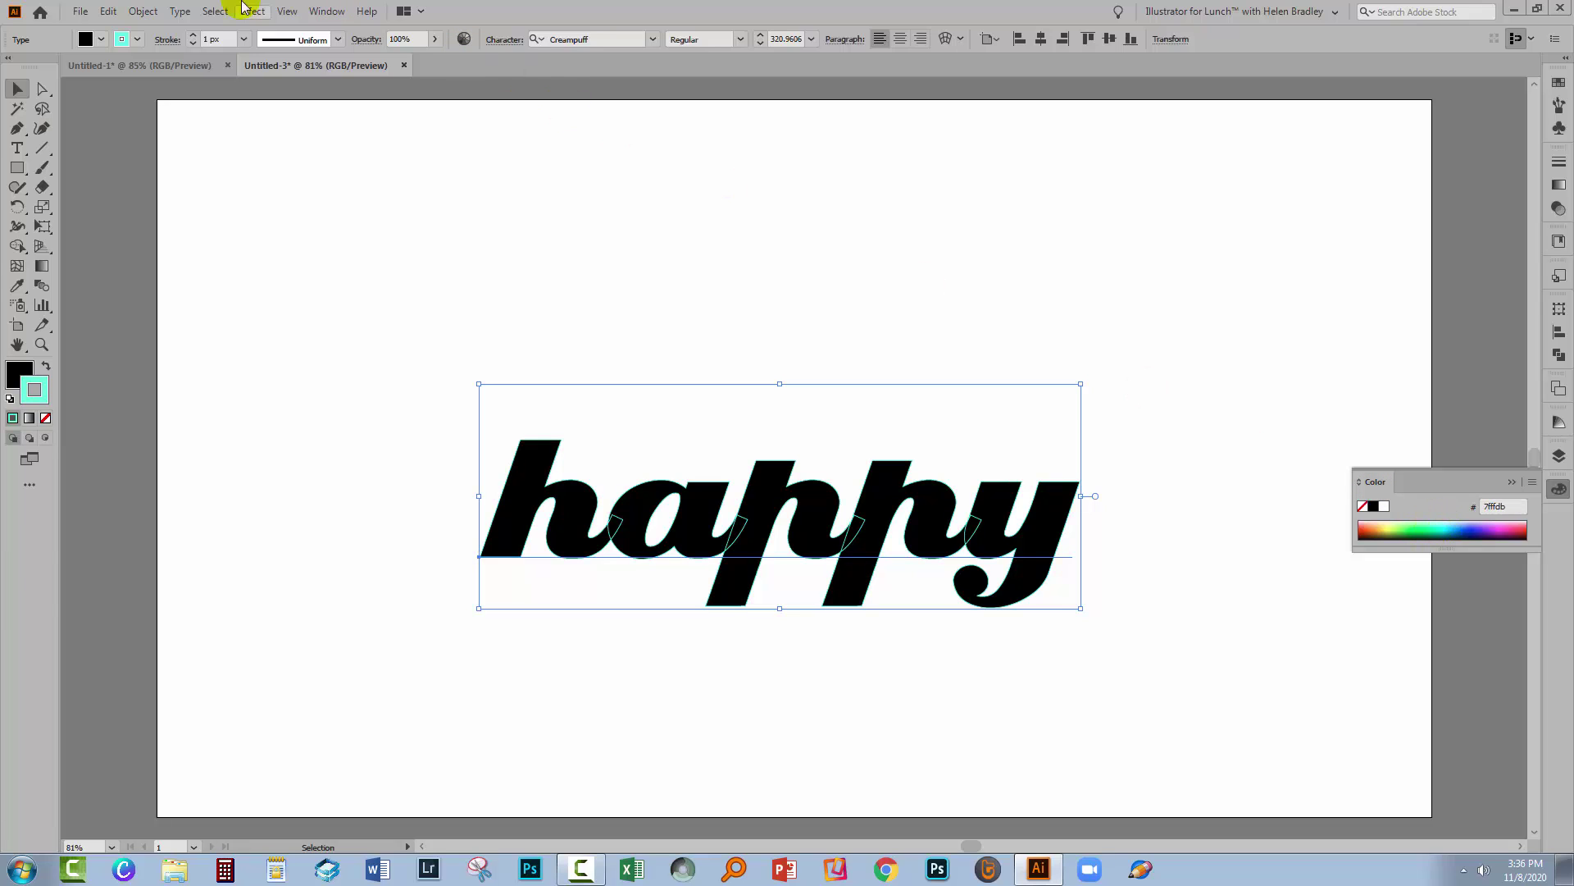
pyautogui.click(191, 35)
pyautogui.click(191, 35)
pyautogui.click(191, 36)
pyautogui.click(191, 35)
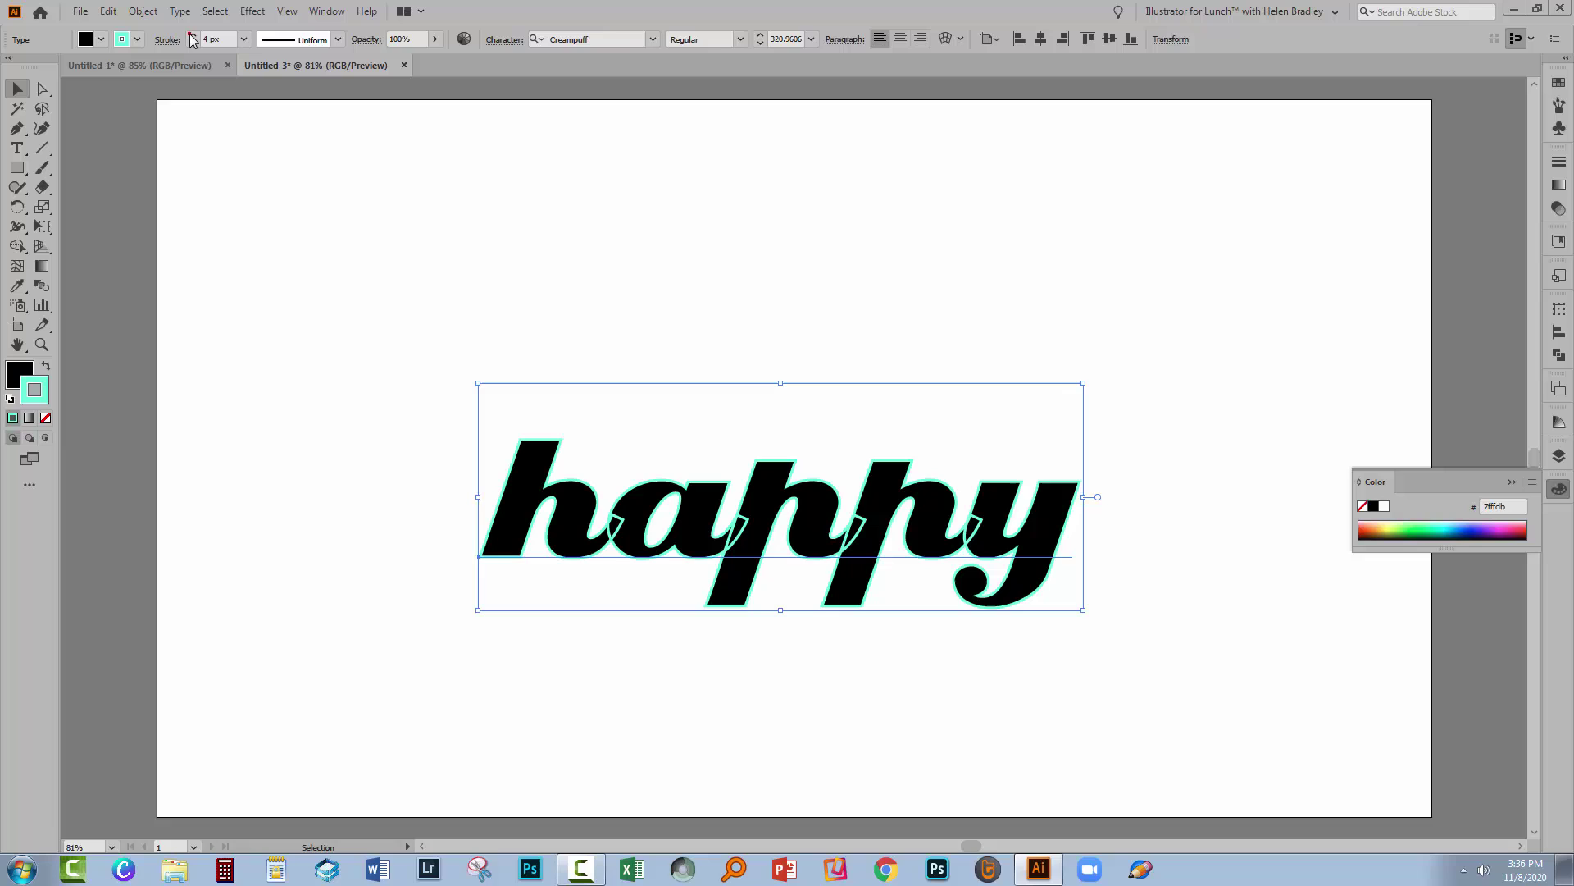
pyautogui.click(191, 35)
pyautogui.click(191, 35)
pyautogui.click(191, 36)
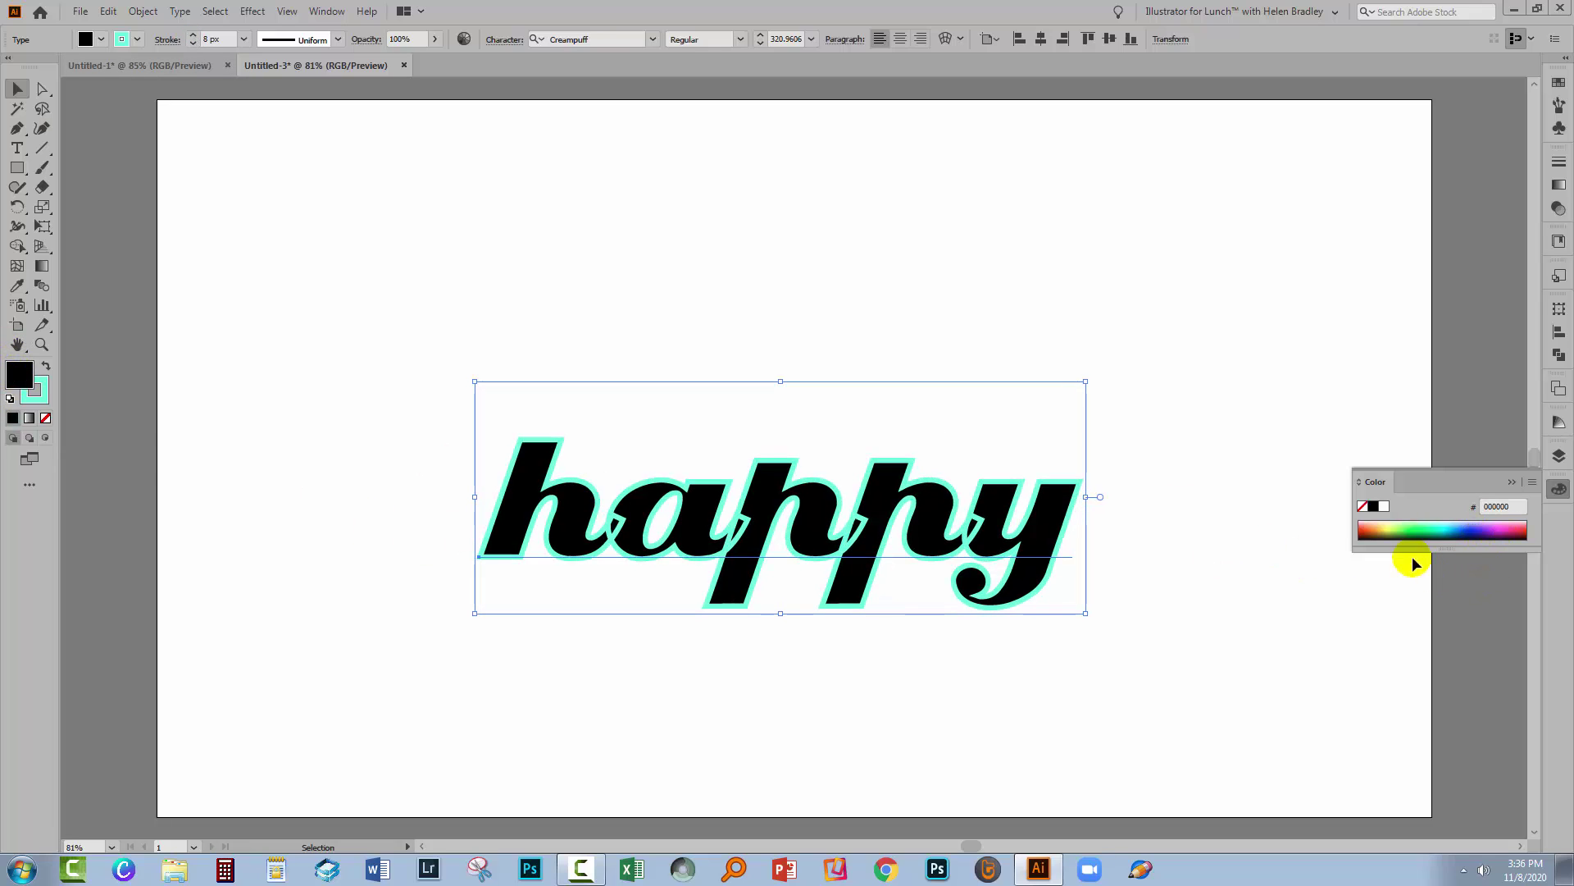
# Change the text fill from black to dark purple 55004f.
pyautogui.click(1517, 525)
pyautogui.moveTo(1522, 518); pyautogui.dragTo(1506, 529)
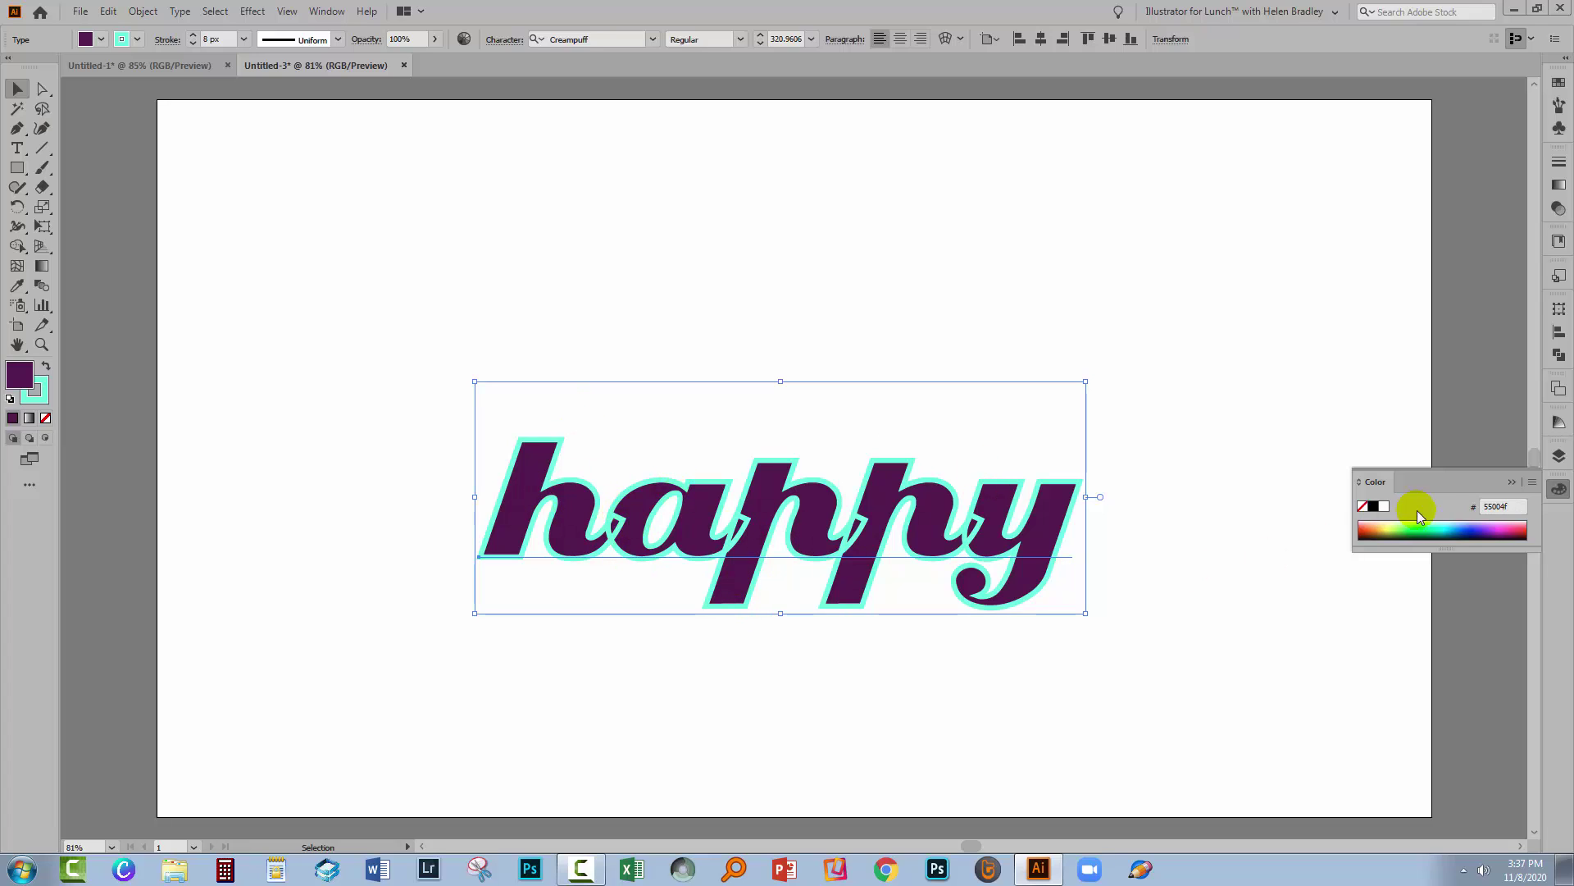
pyautogui.click(1511, 482)
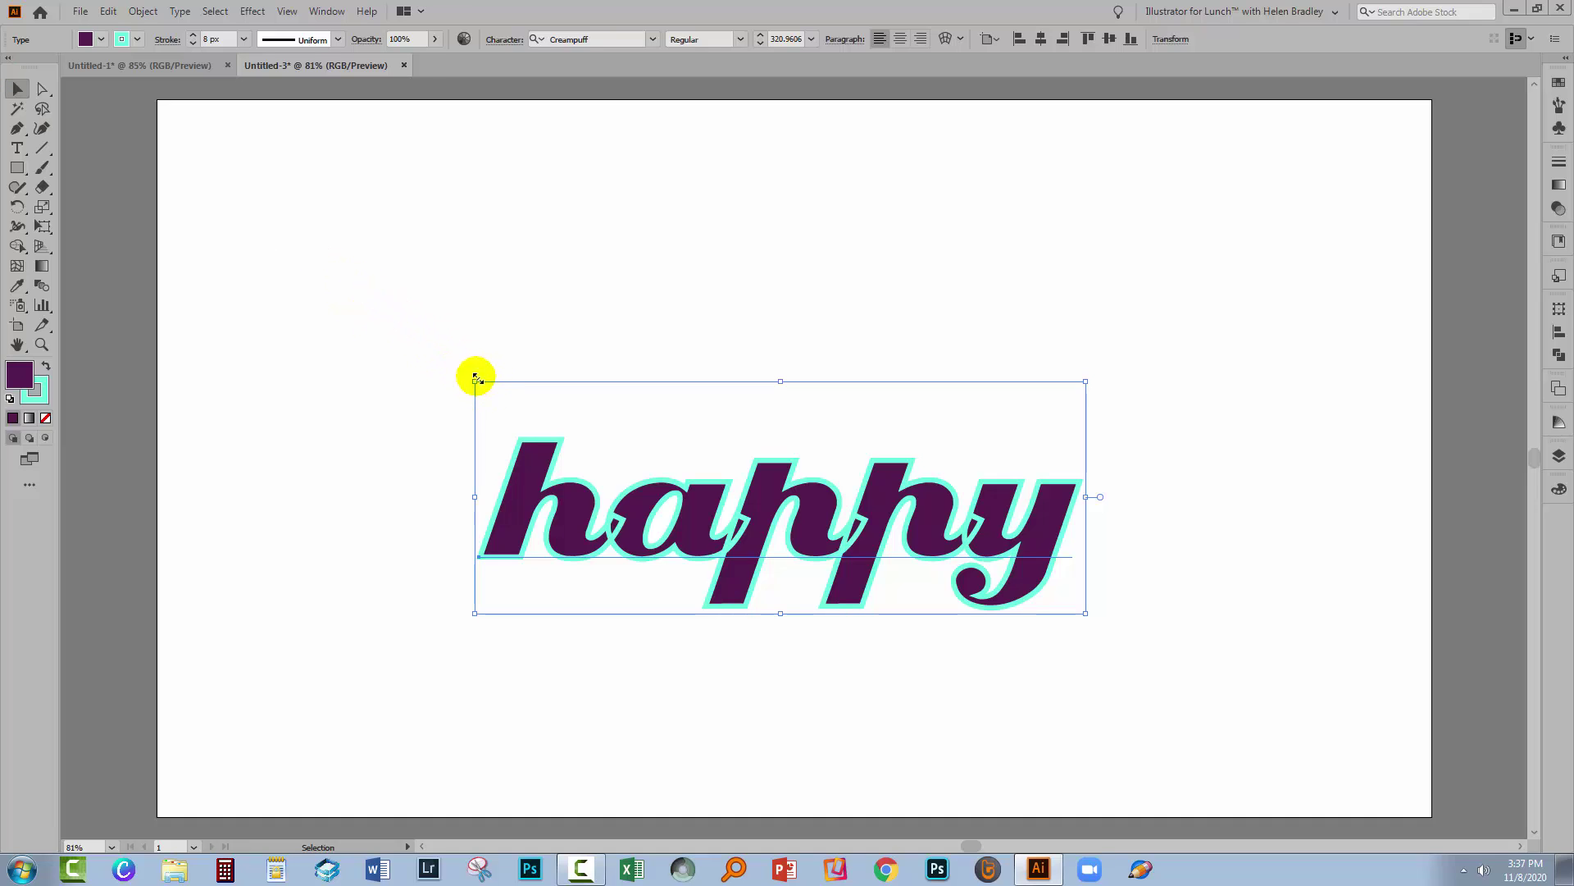
# Enlarge 'happy' to about 564 pt, reposition it, and reselect it.
pyautogui.moveTo(475, 382); pyautogui.dragTo(218, 200)
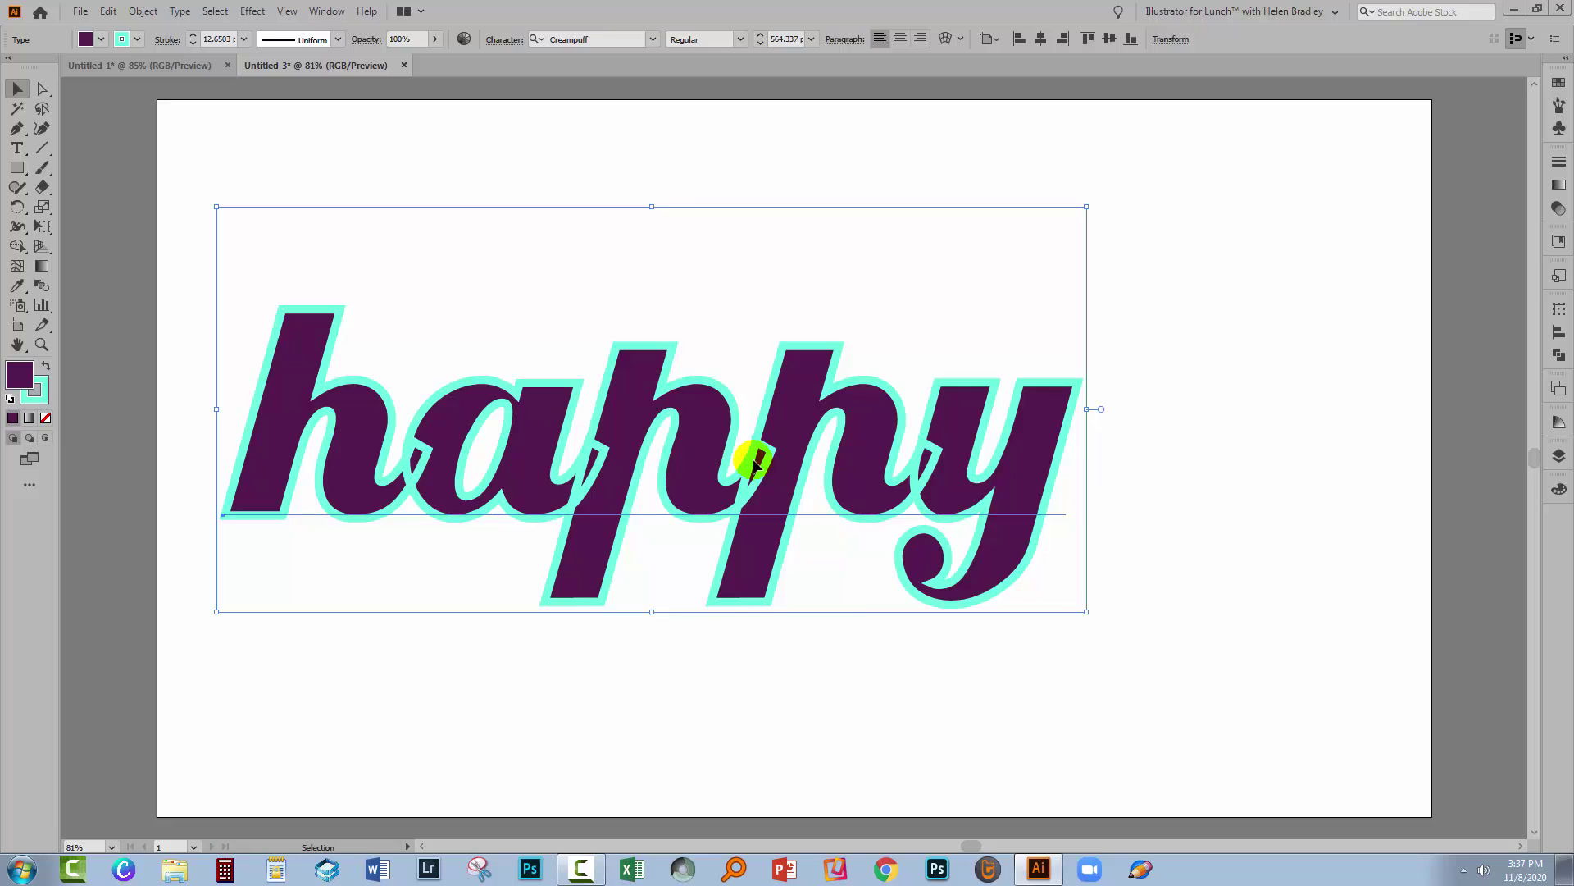
pyautogui.moveTo(816, 471); pyautogui.dragTo(938, 502)
pyautogui.click(598, 687)
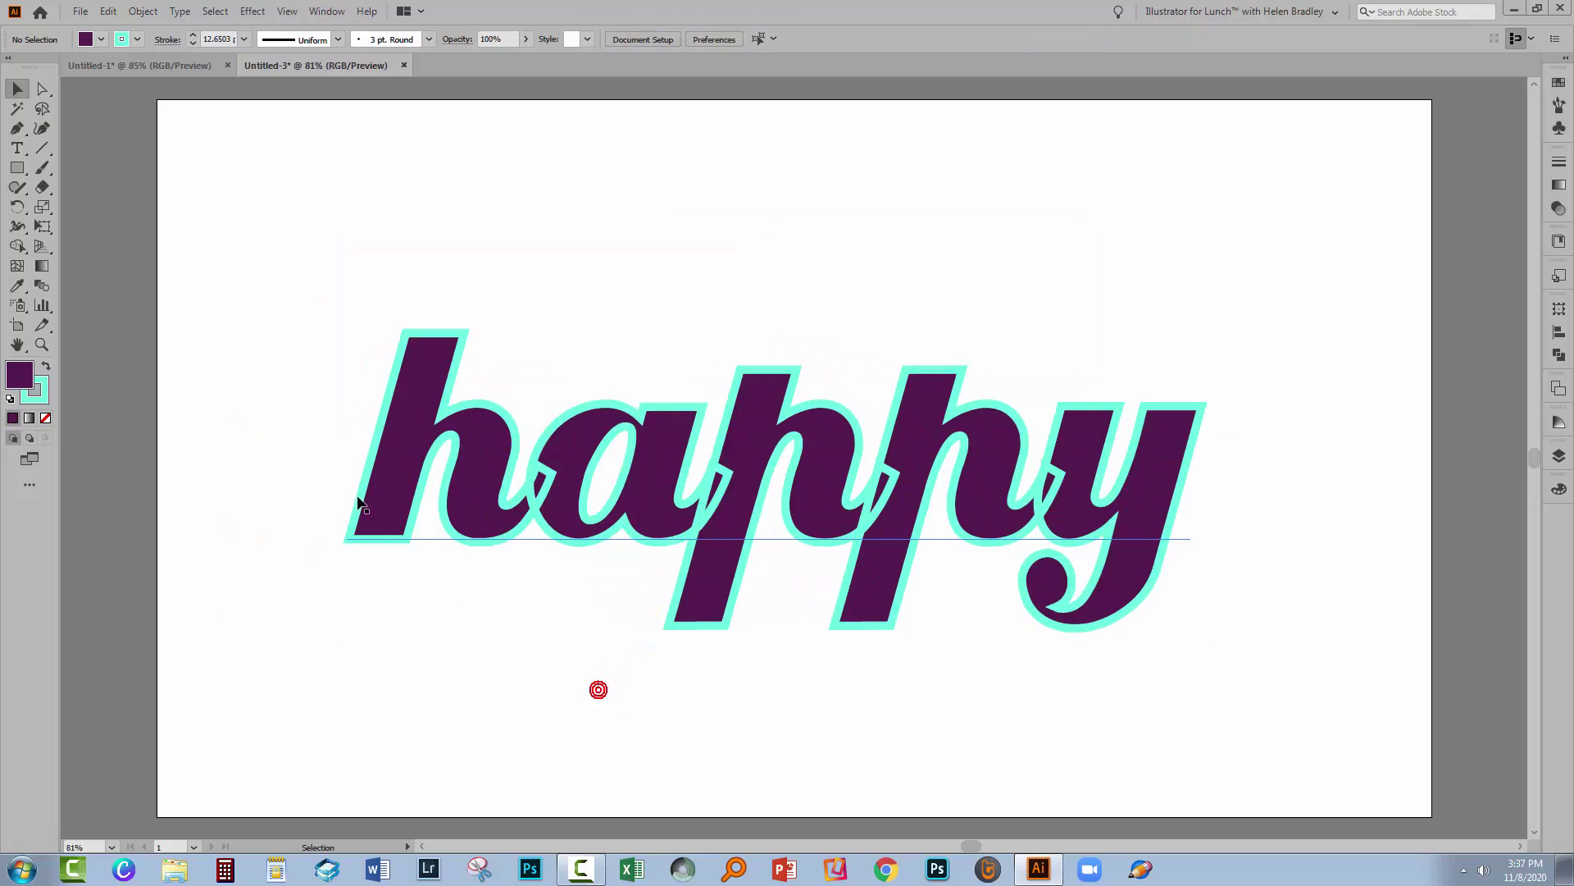
pyautogui.moveTo(287, 277); pyautogui.dragTo(1144, 602)
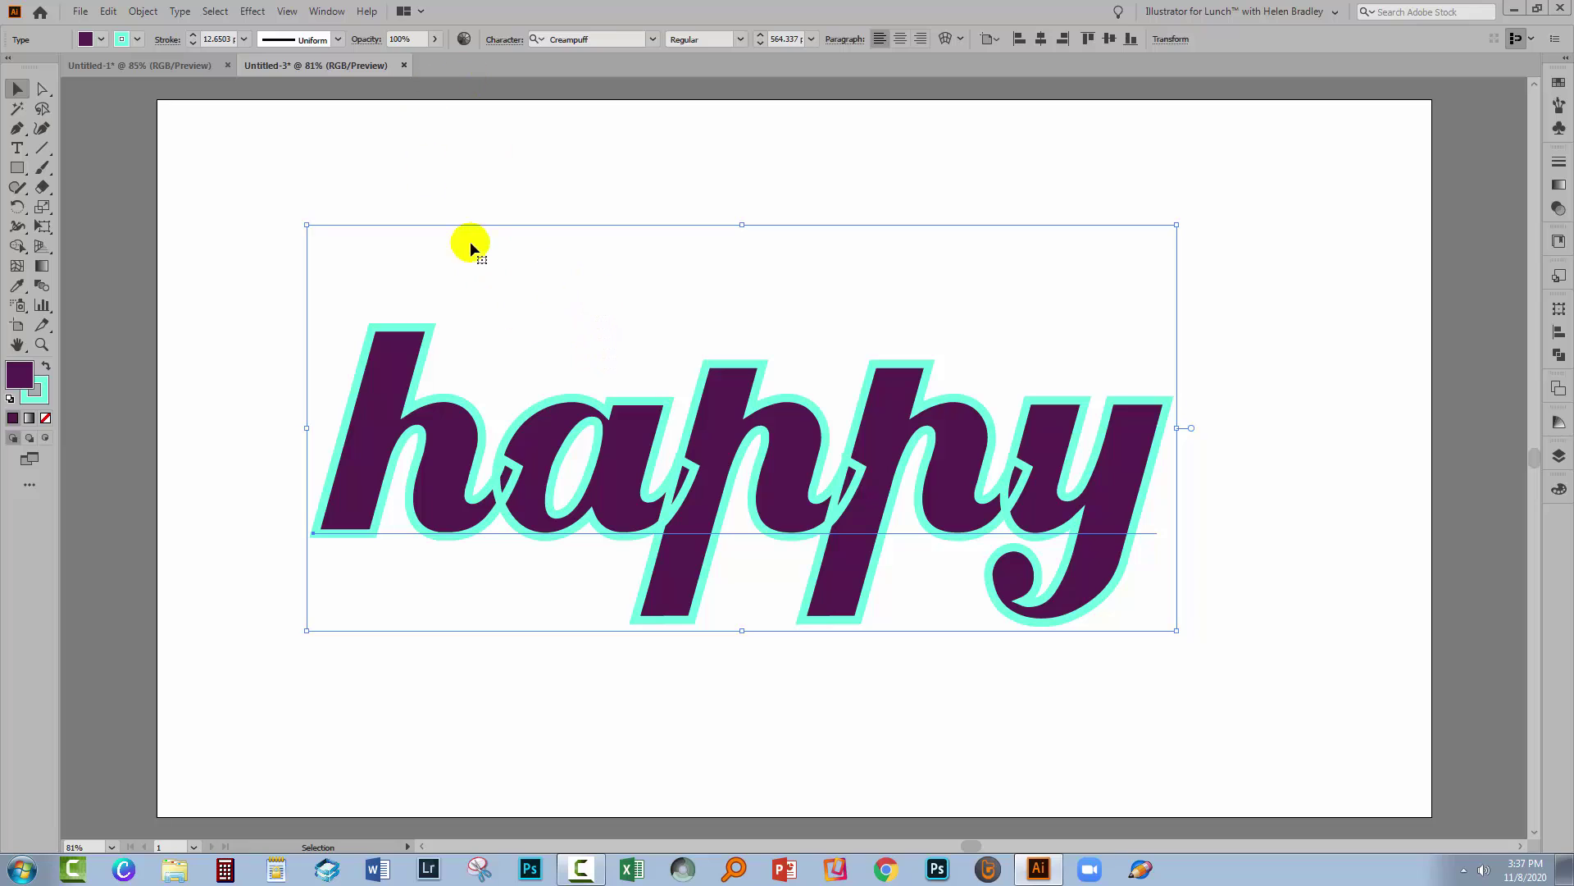
# Show the Appearance panel for the whole 'happy' object and pick its Characters level.
pyautogui.click(312, 14)
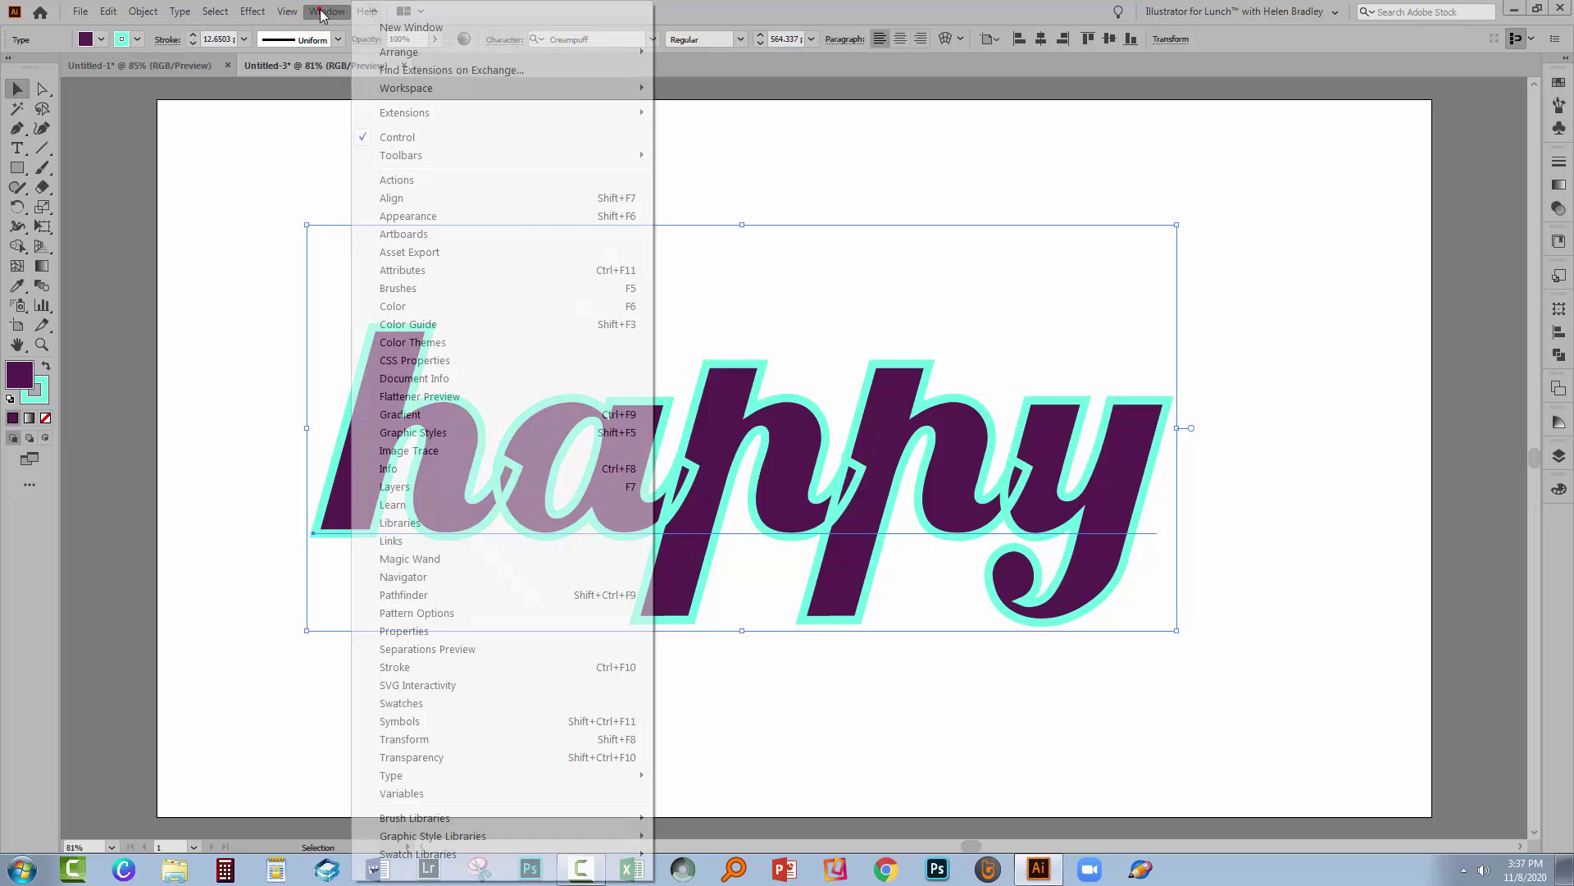
pyautogui.click(403, 218)
pyautogui.click(1149, 345)
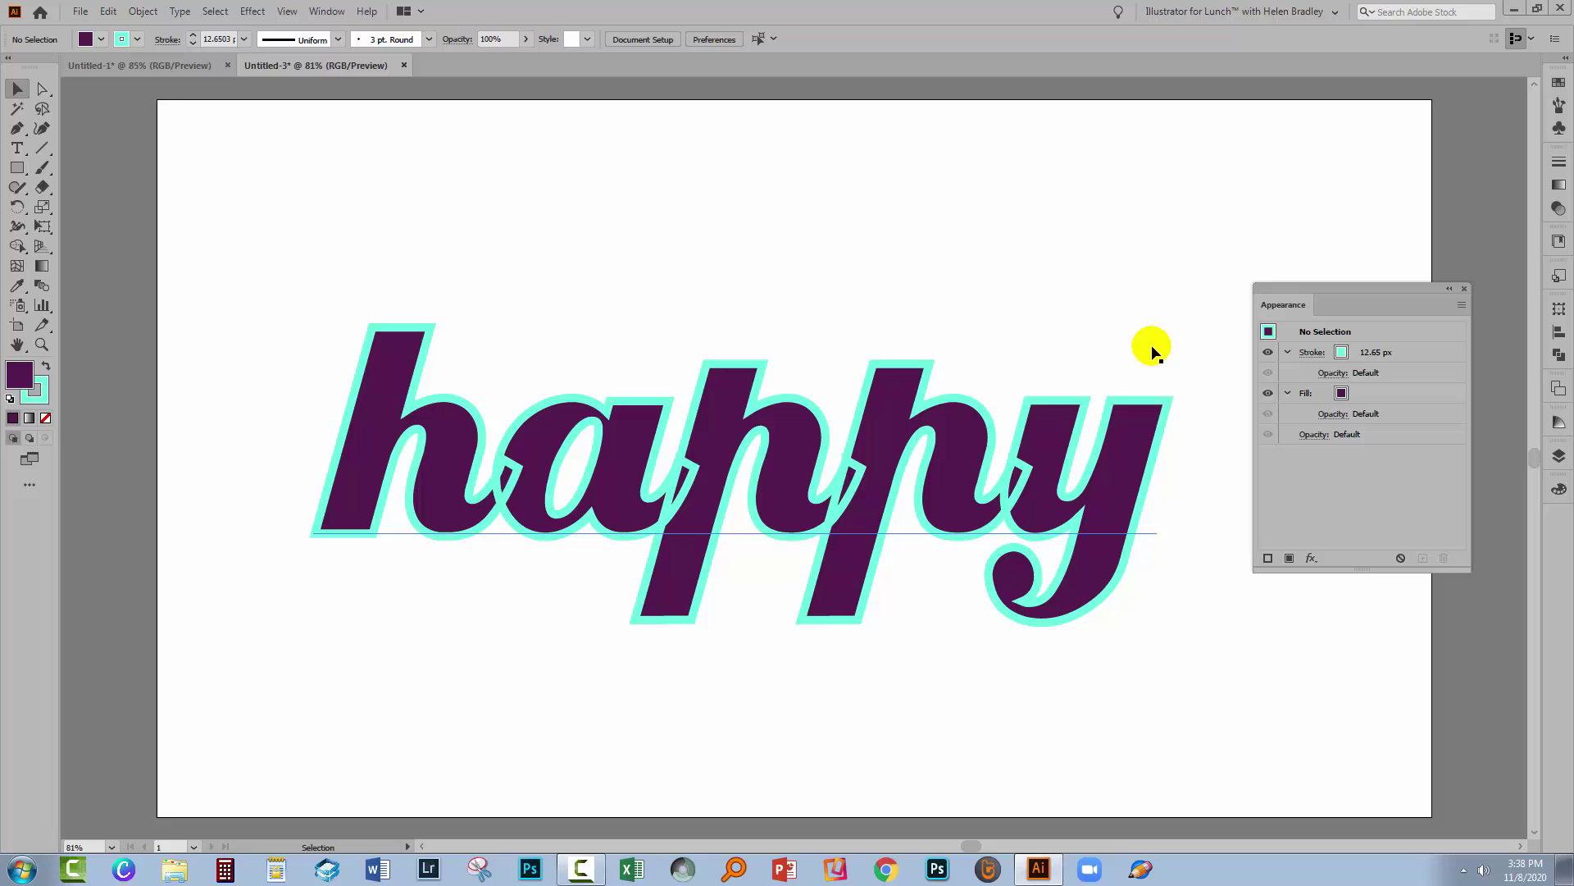
pyautogui.doubleClick(664, 367)
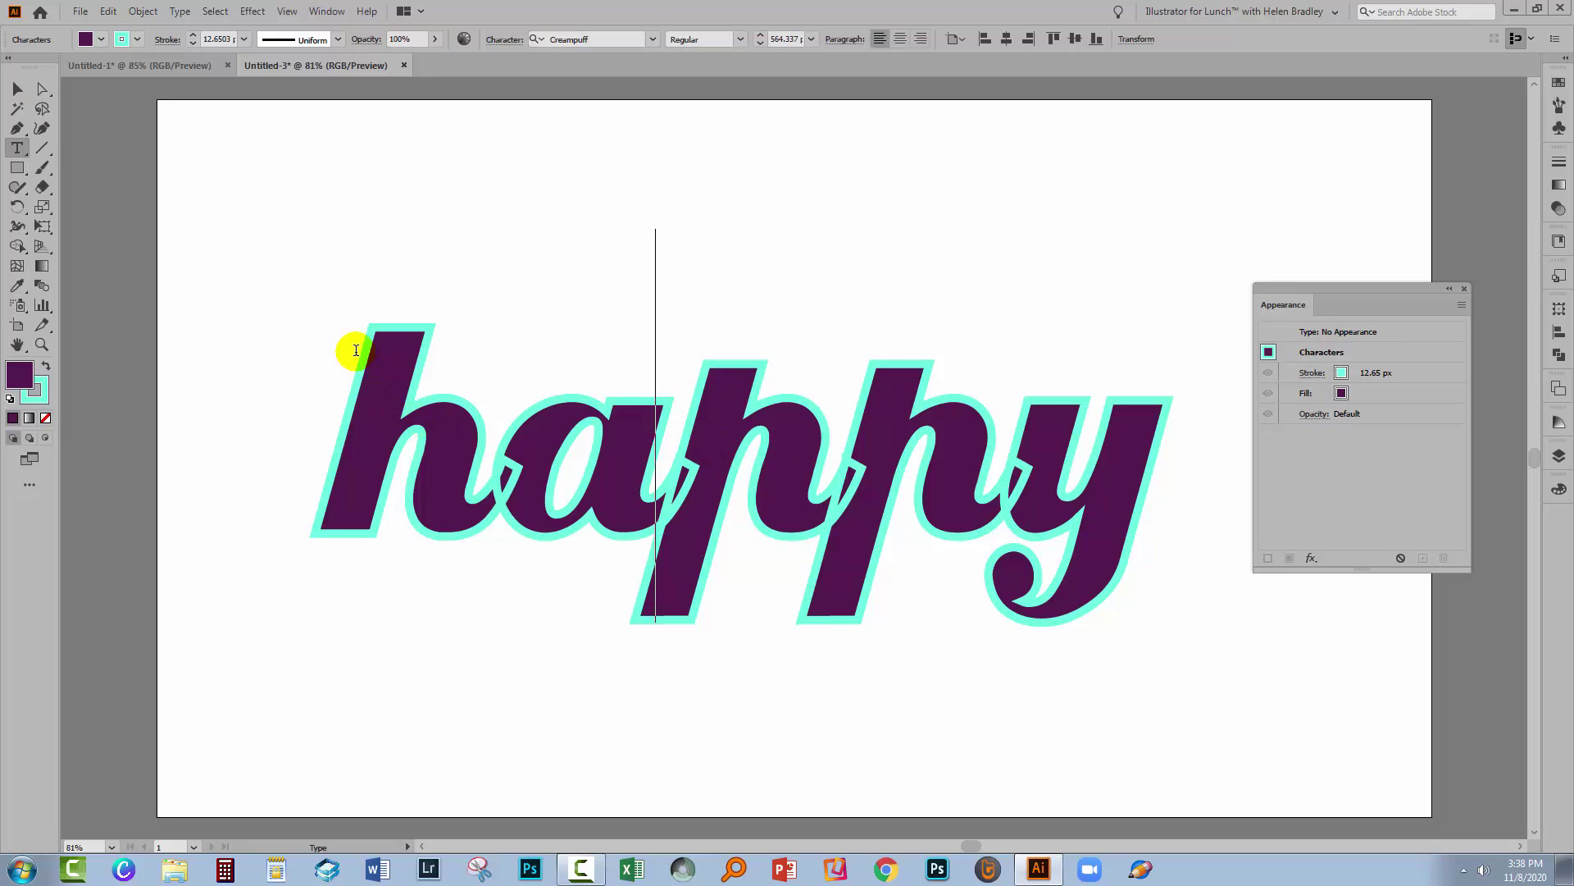
pyautogui.click(15, 88)
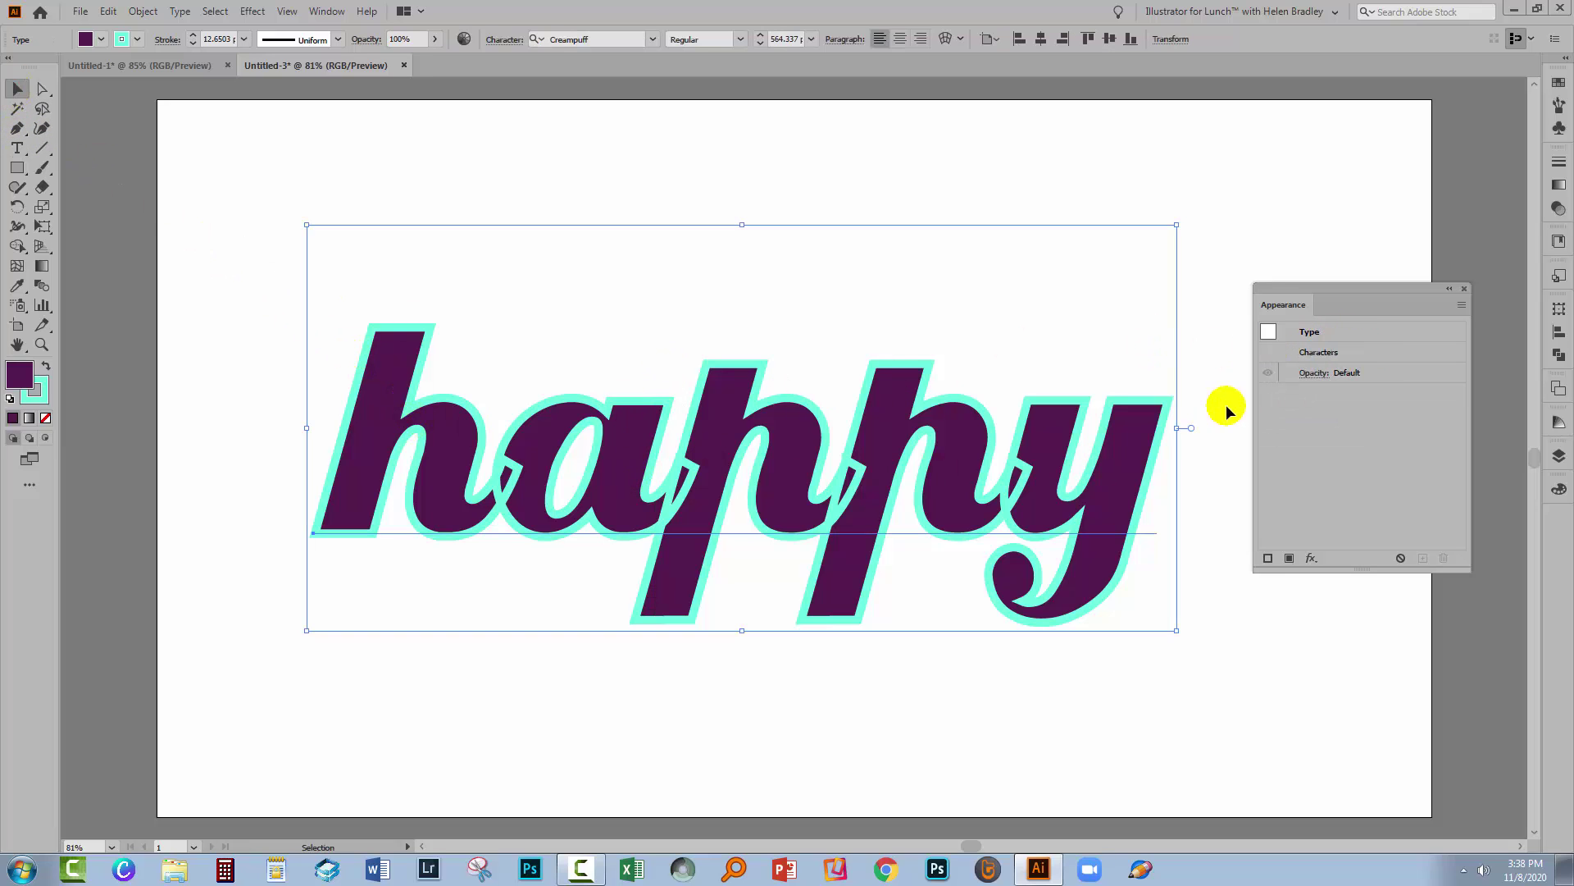
pyautogui.moveTo(1353, 289)
pyautogui.mouseDown()
pyautogui.moveTo(1290, 320)
pyautogui.moveTo(1307, 367)
pyautogui.mouseUp()
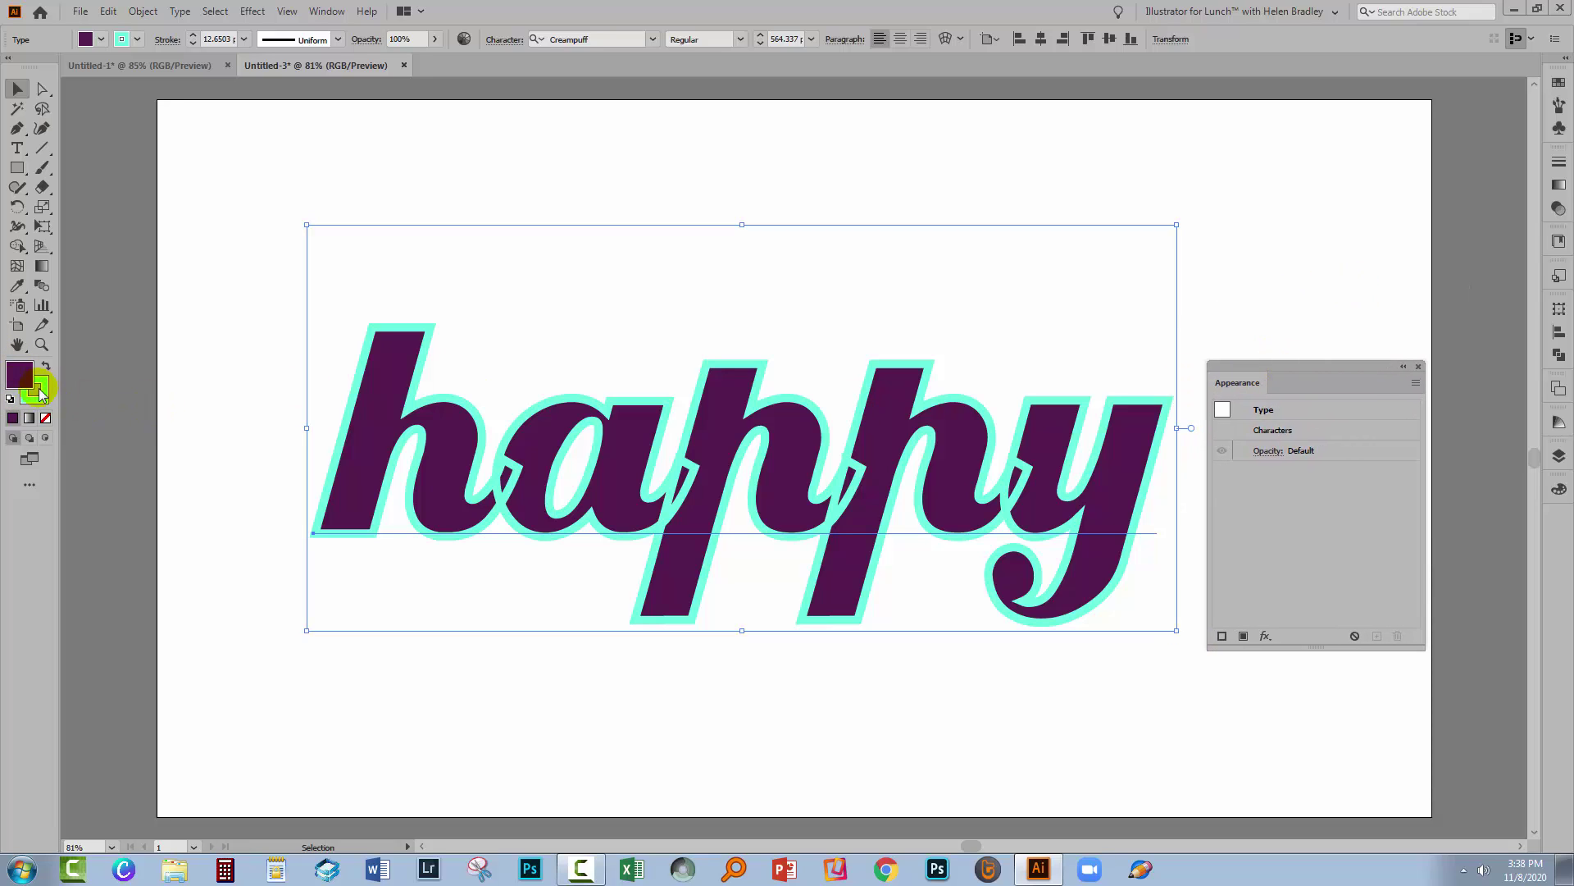
pyautogui.click(1238, 488)
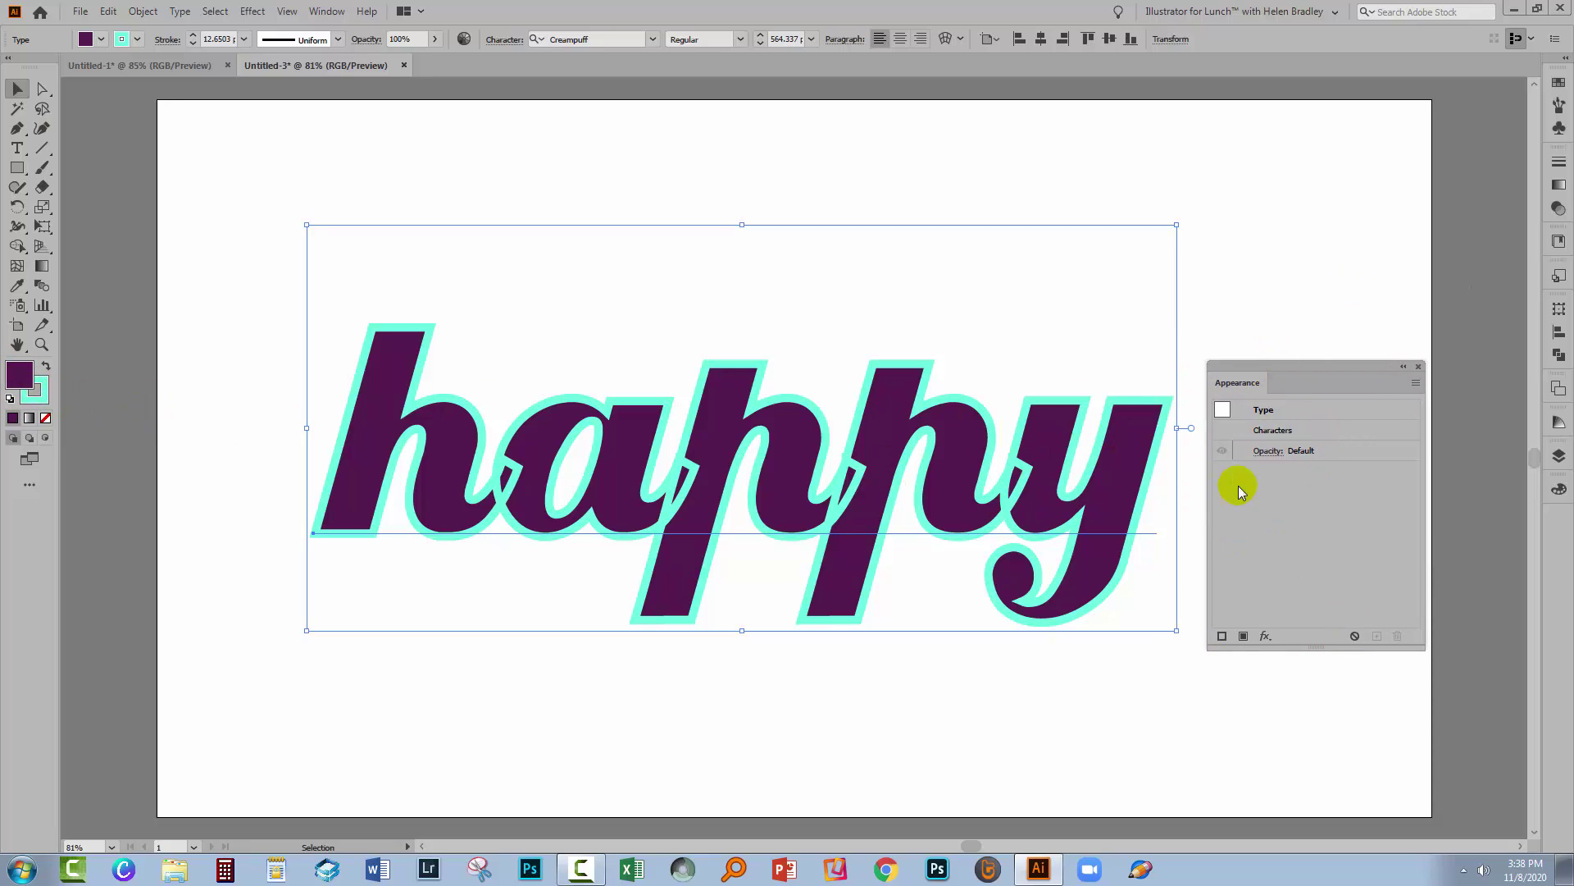
pyautogui.click(1273, 431)
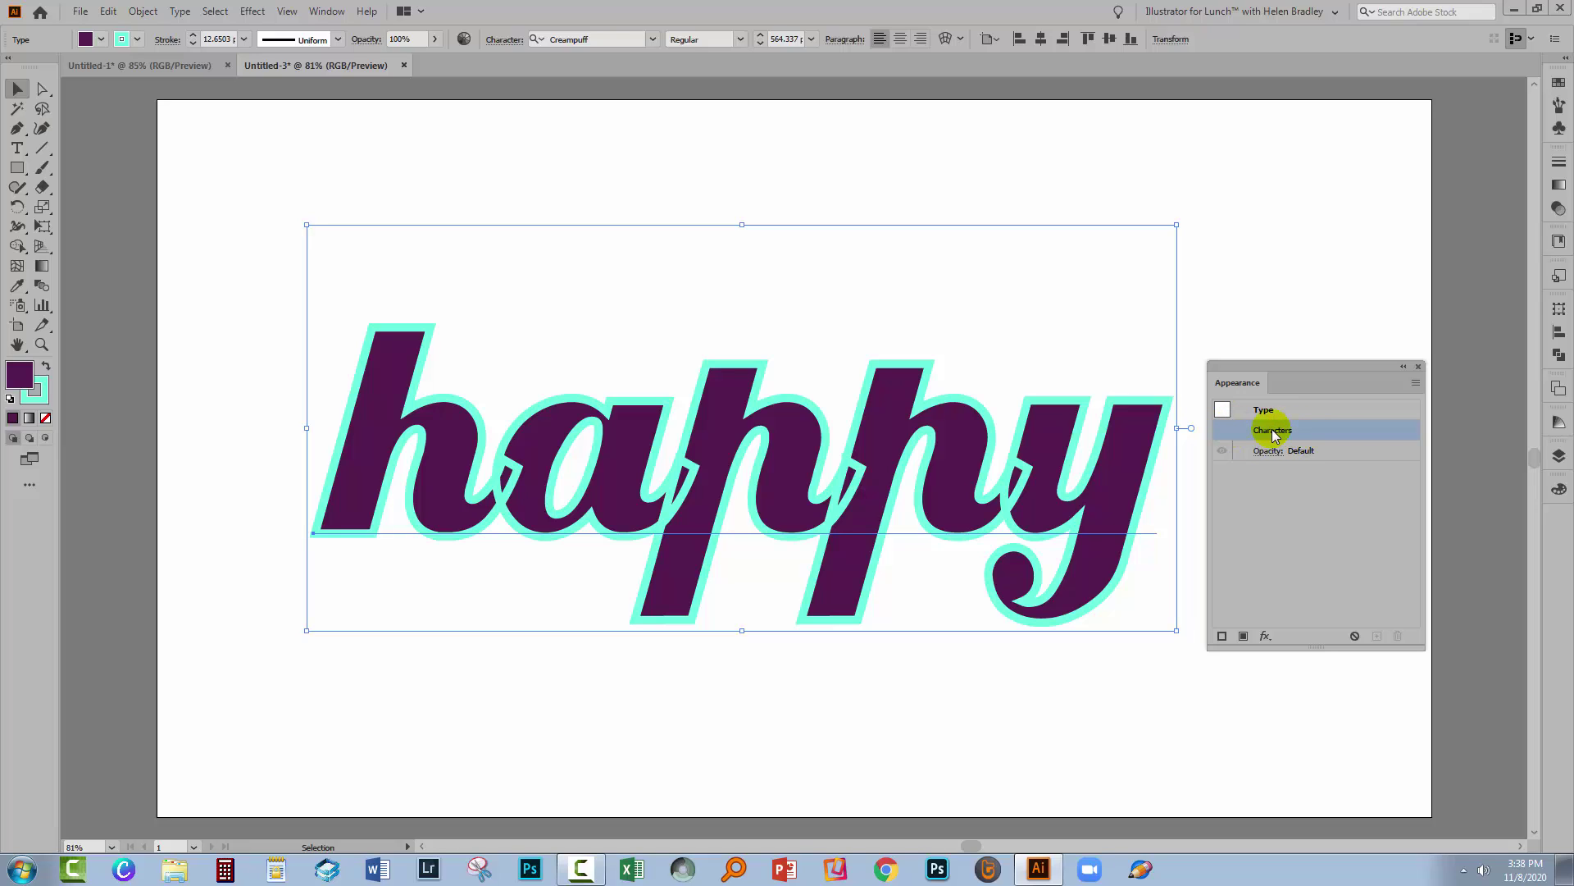
# Set the character-level stroke and fill of 'happy' to None, then target the Type level.
pyautogui.doubleClick(1273, 432)
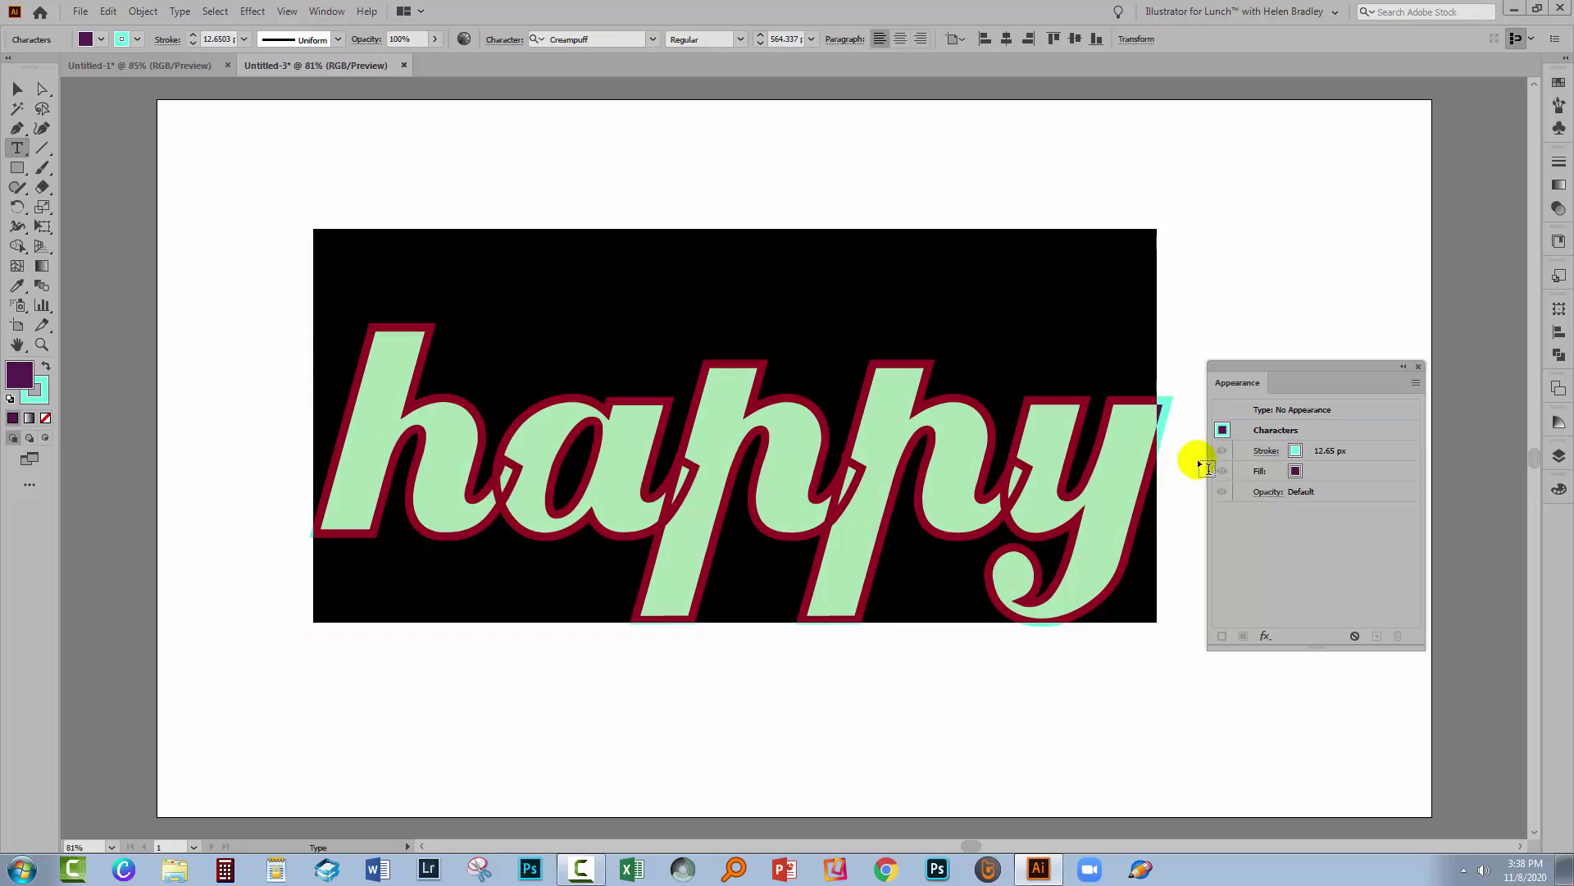
pyautogui.click(1295, 450)
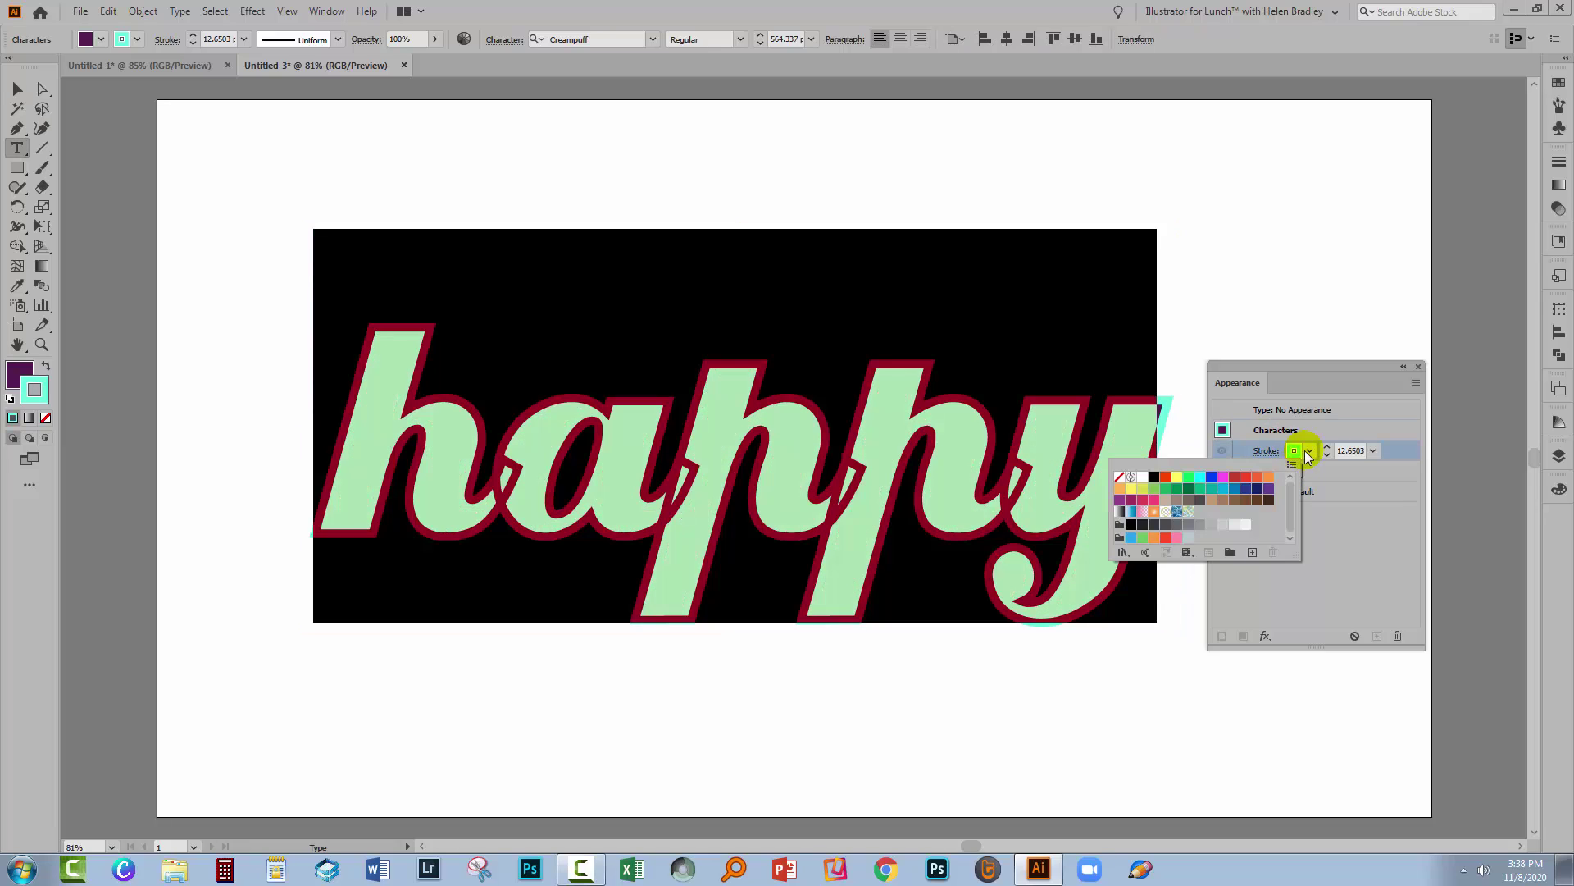
pyautogui.click(1122, 478)
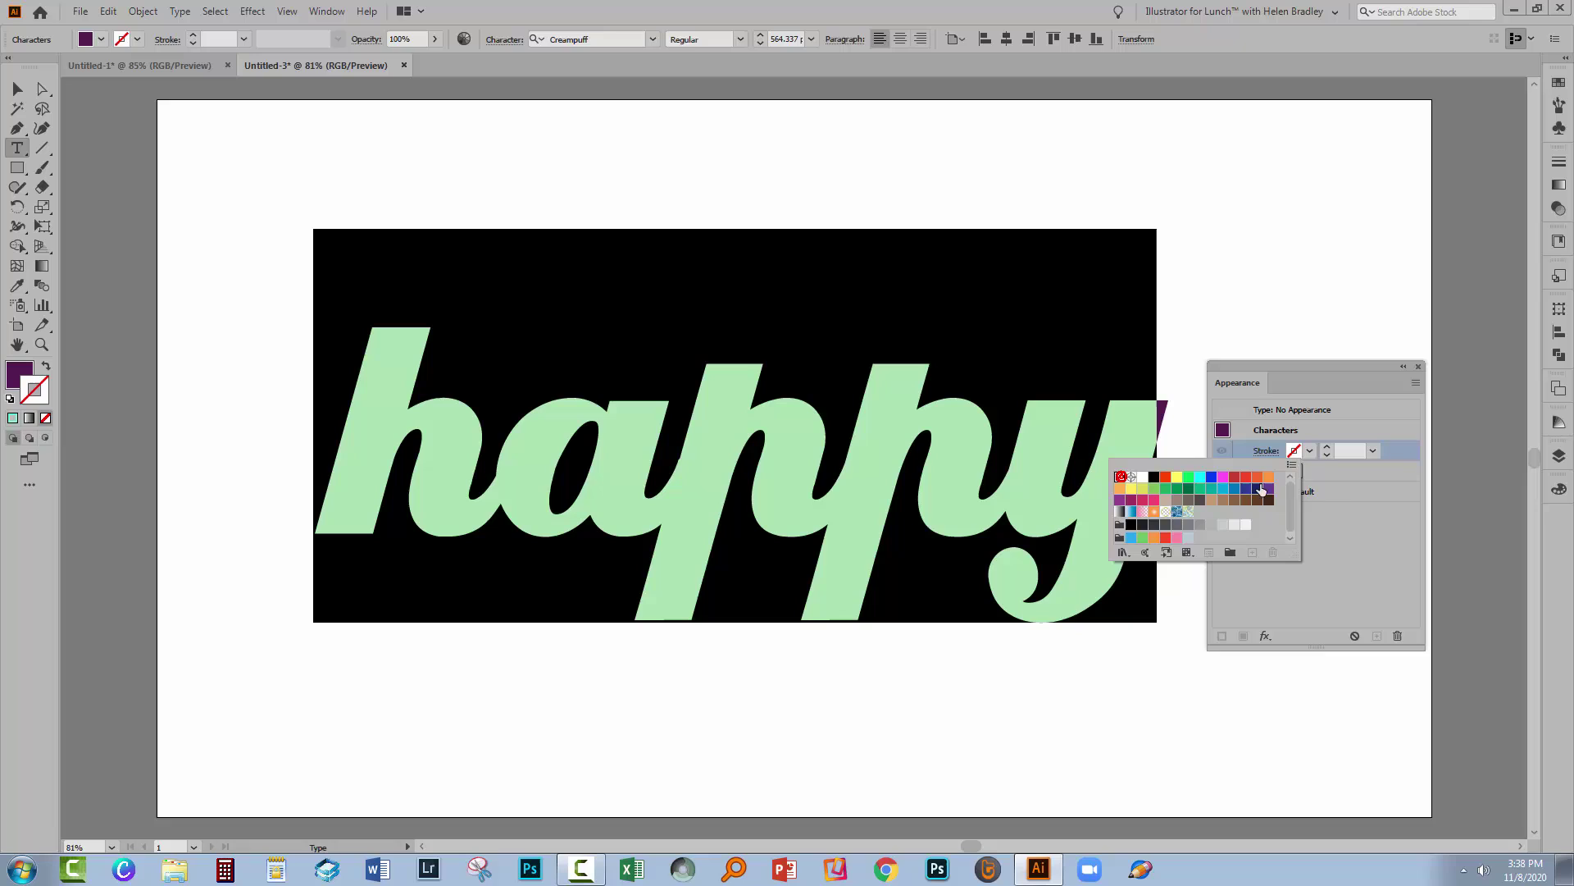
pyautogui.click(1294, 473)
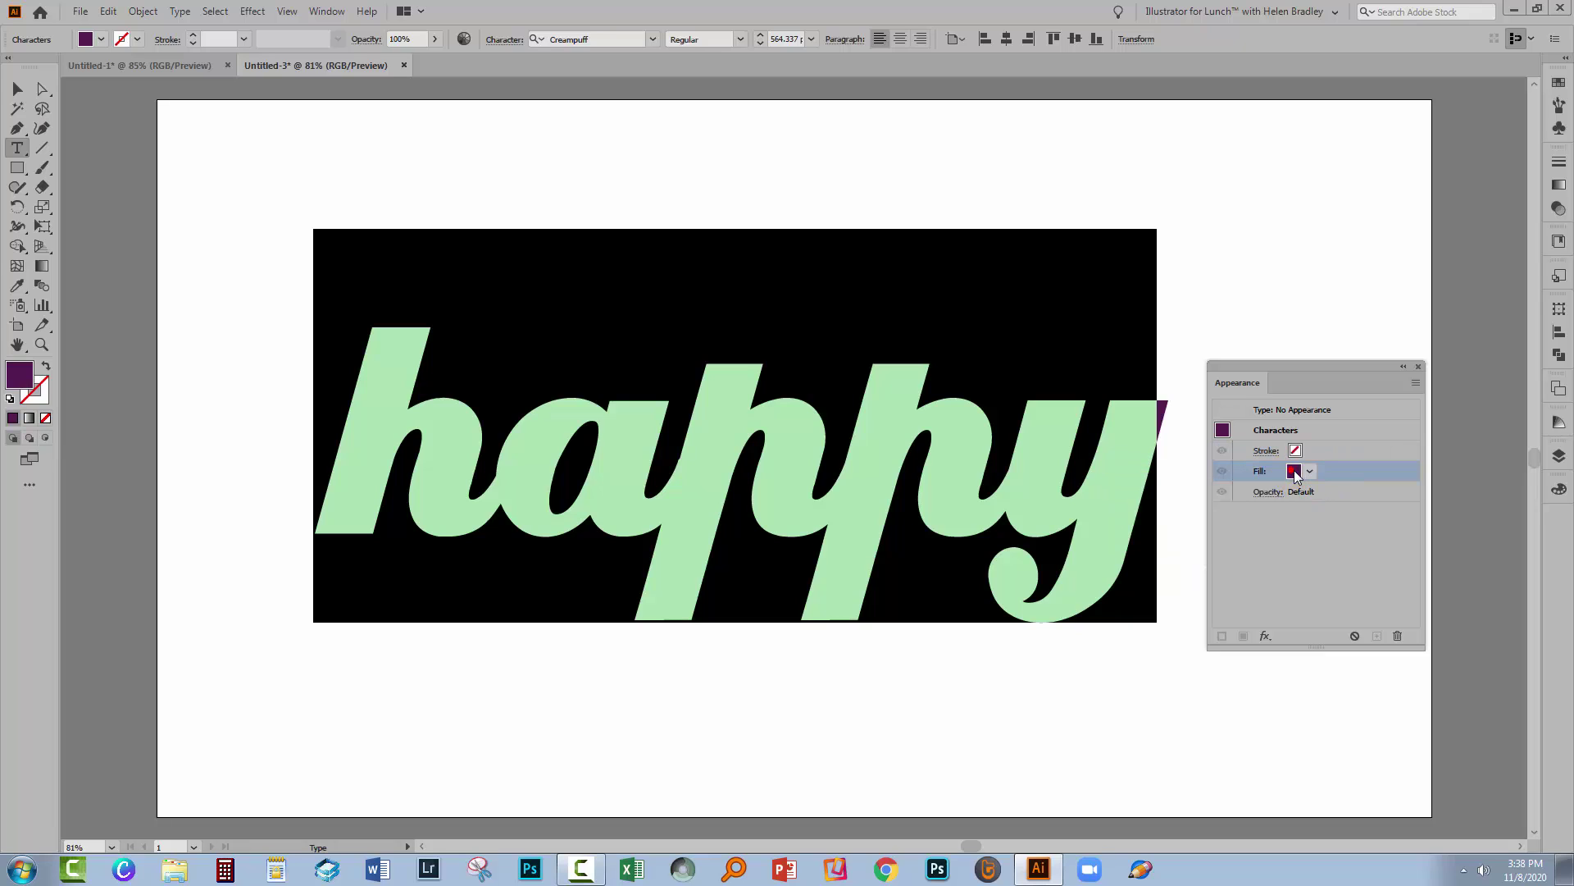
pyautogui.click(1298, 472)
pyautogui.click(1136, 499)
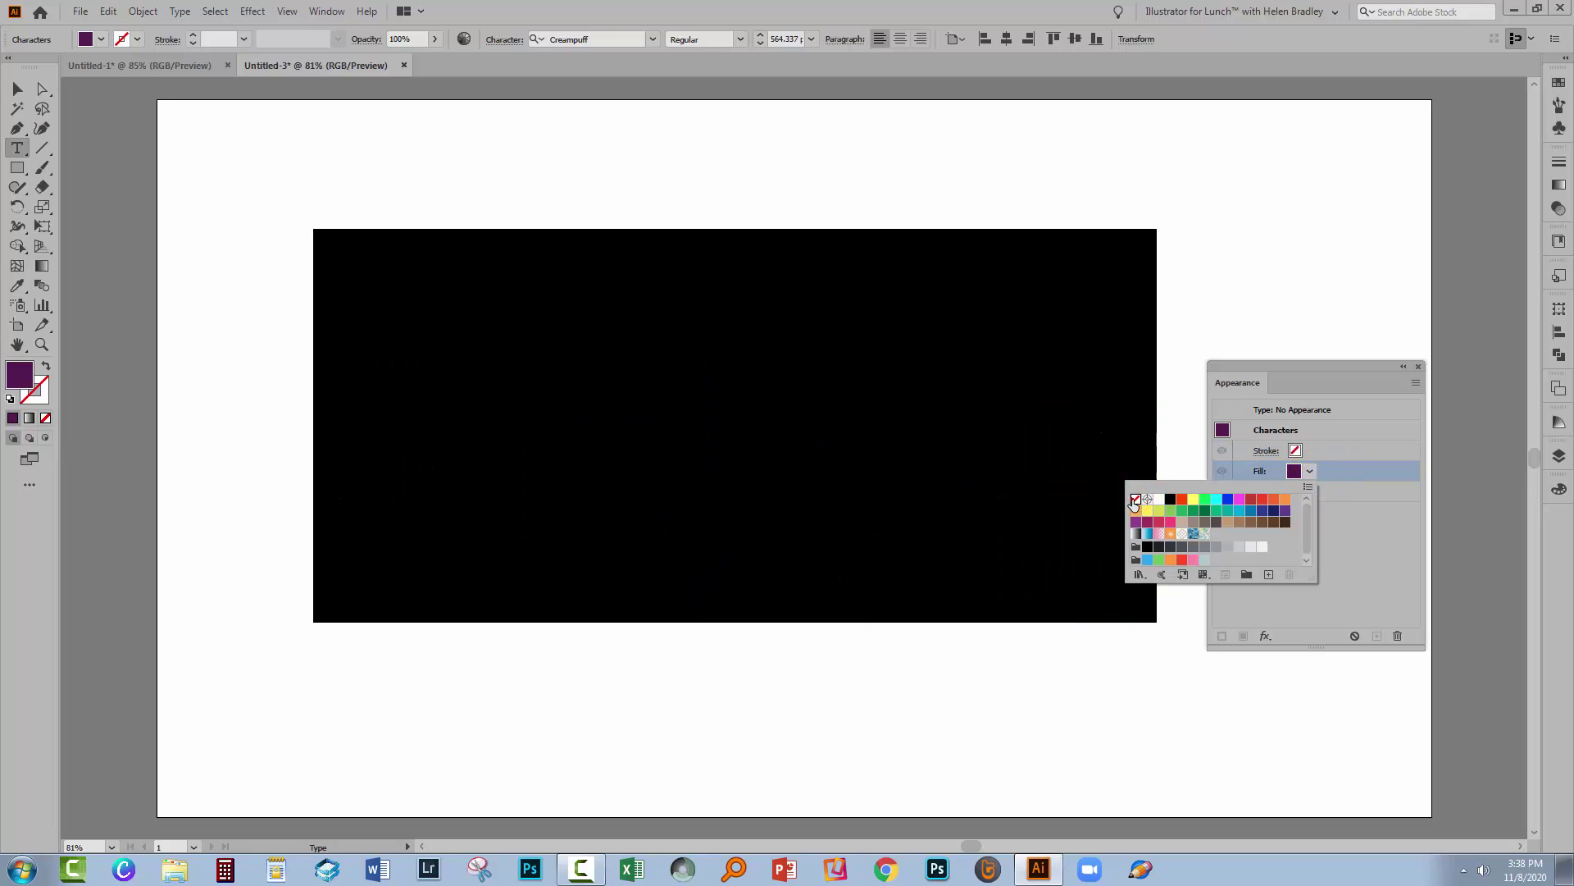
pyautogui.click(1259, 414)
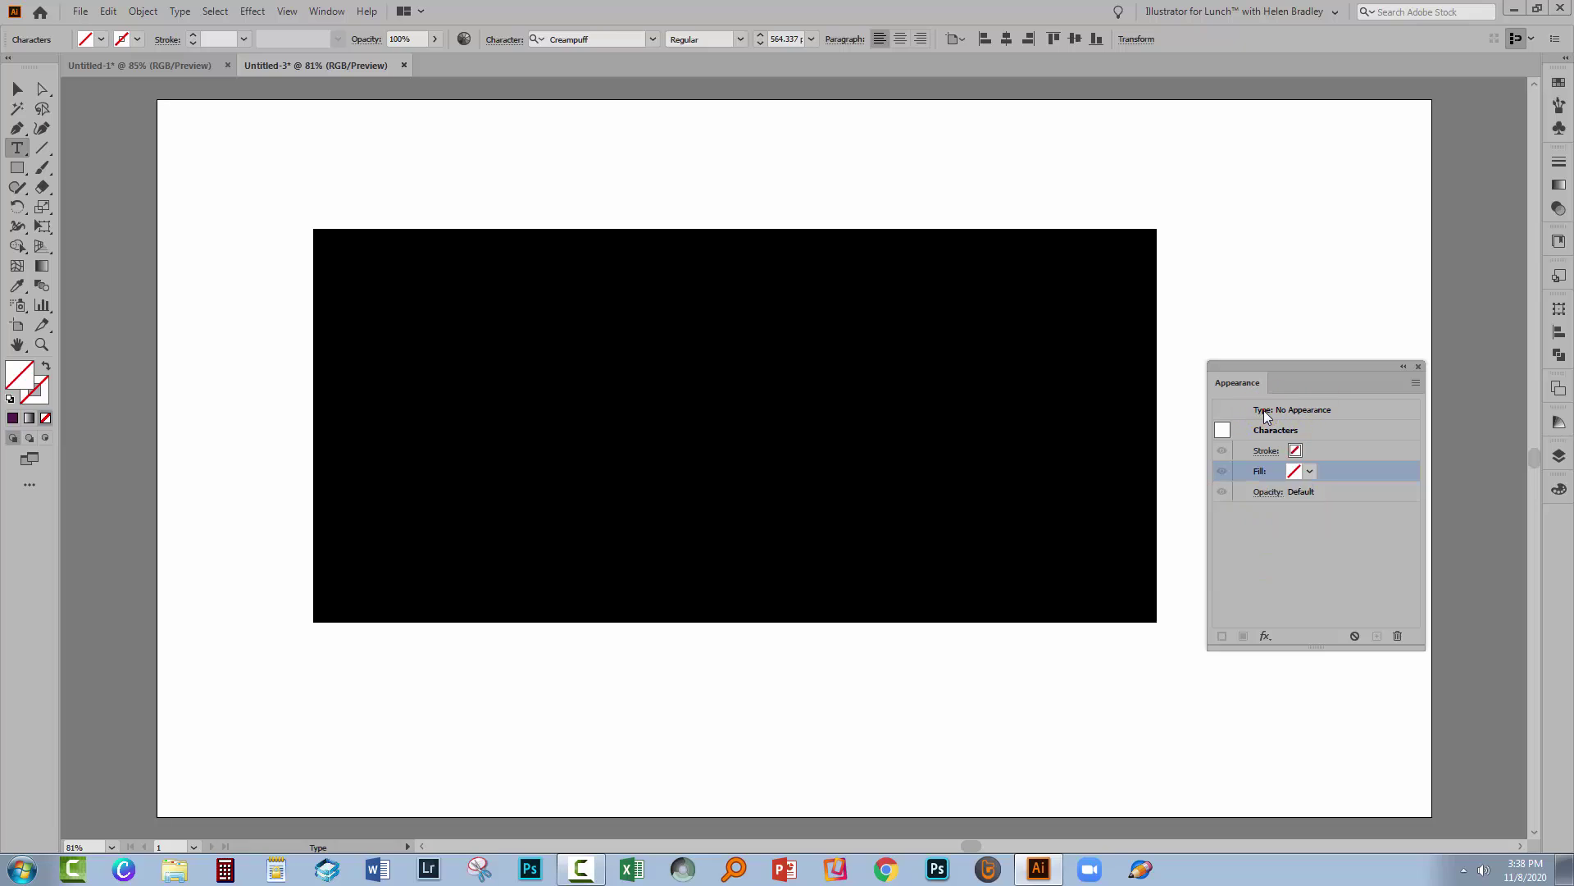
pyautogui.click(1263, 409)
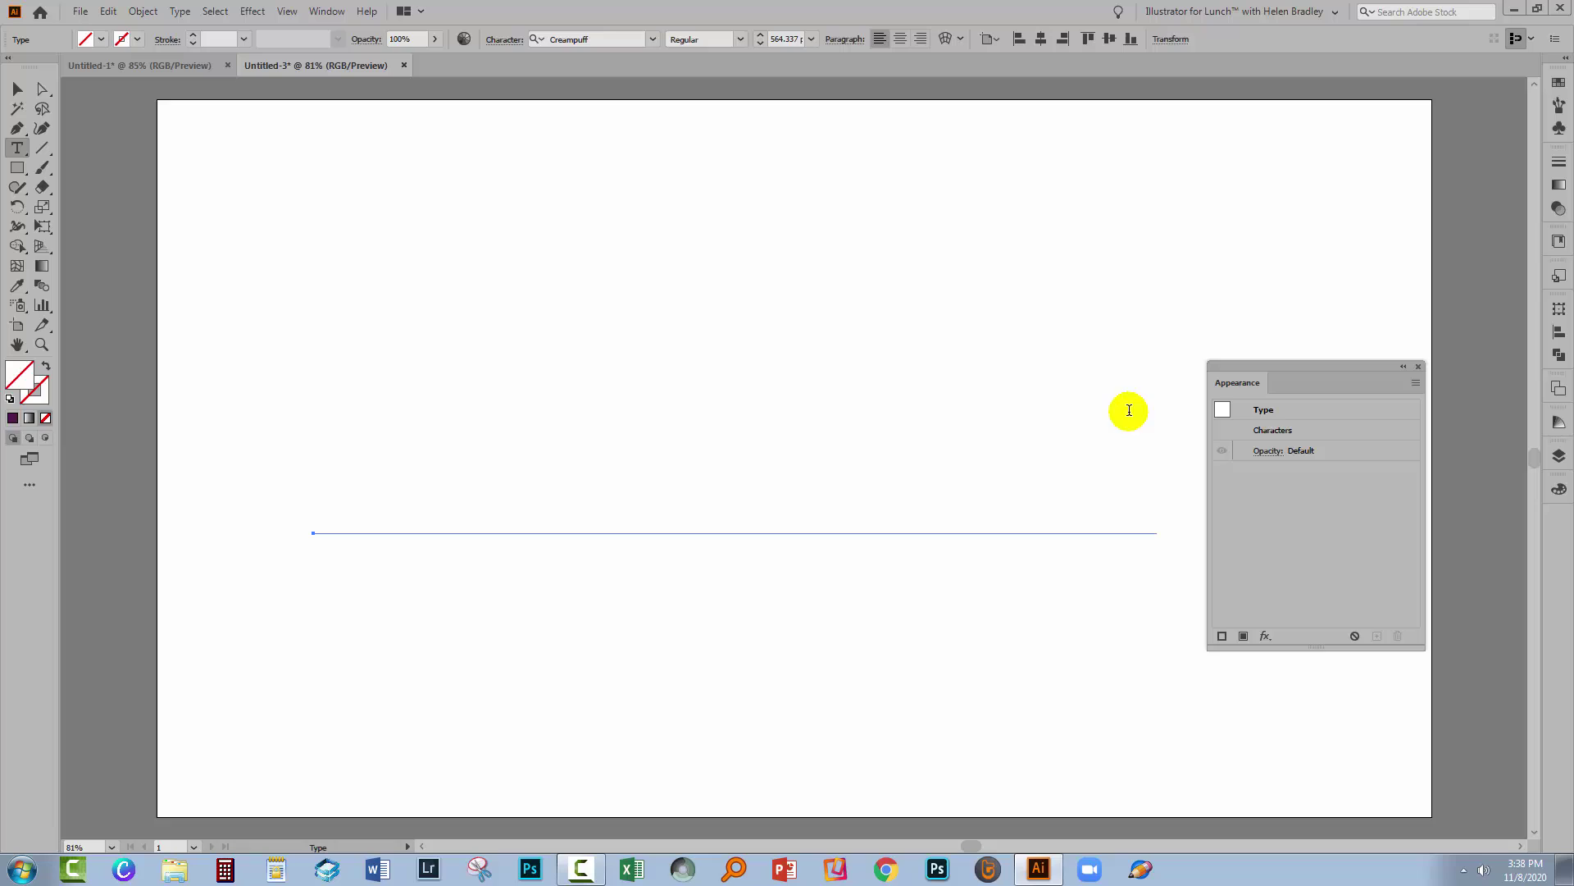
pyautogui.click(1258, 410)
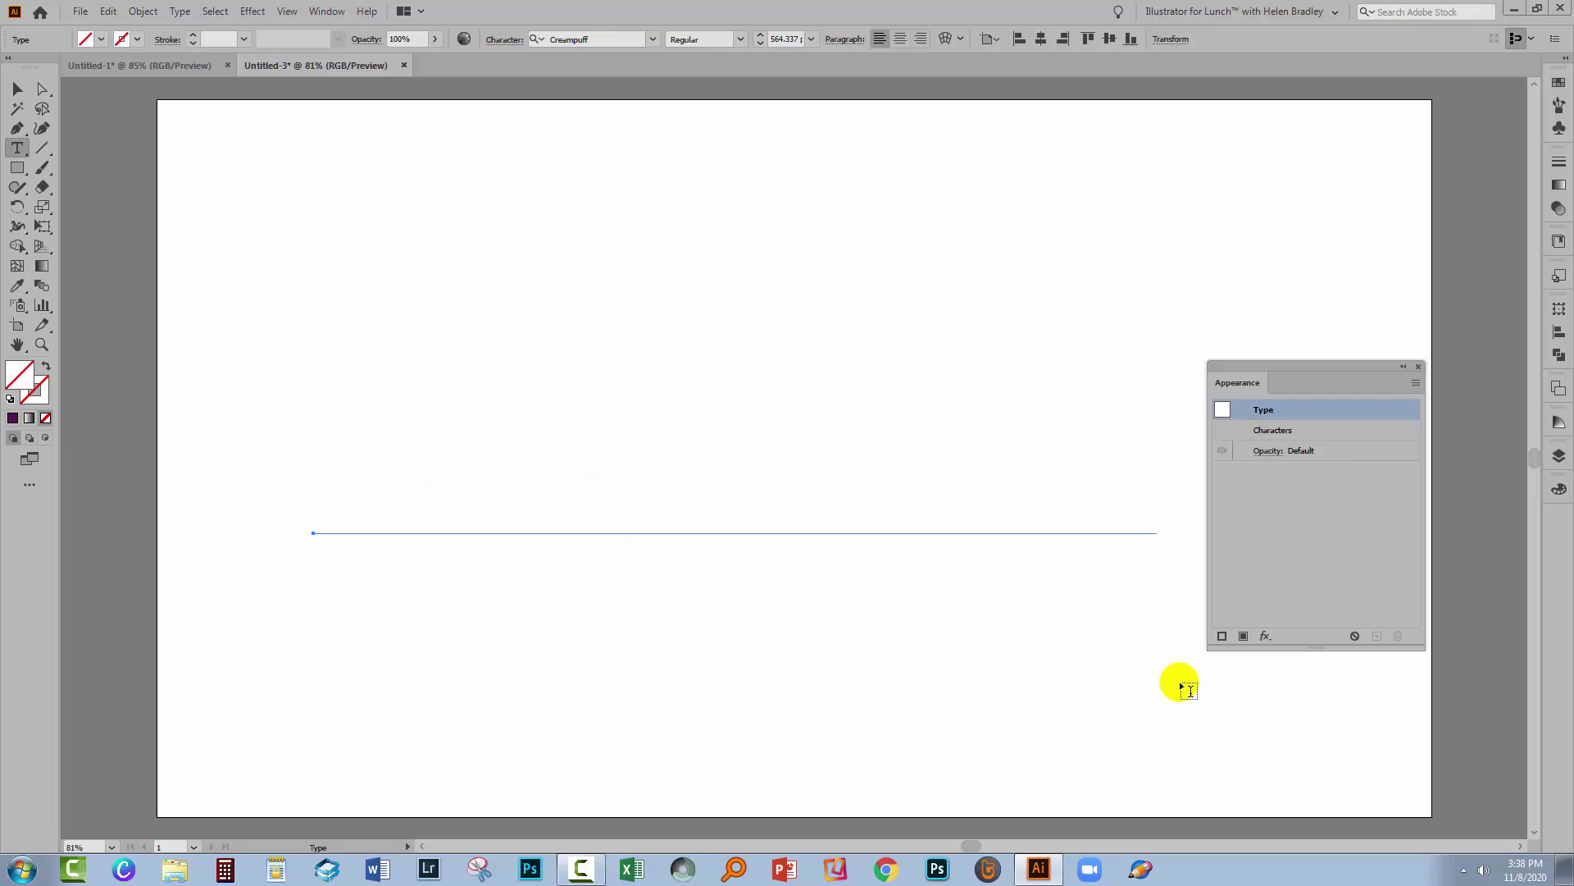
# Add a new bright pink fill to the type object.
pyautogui.click(1244, 637)
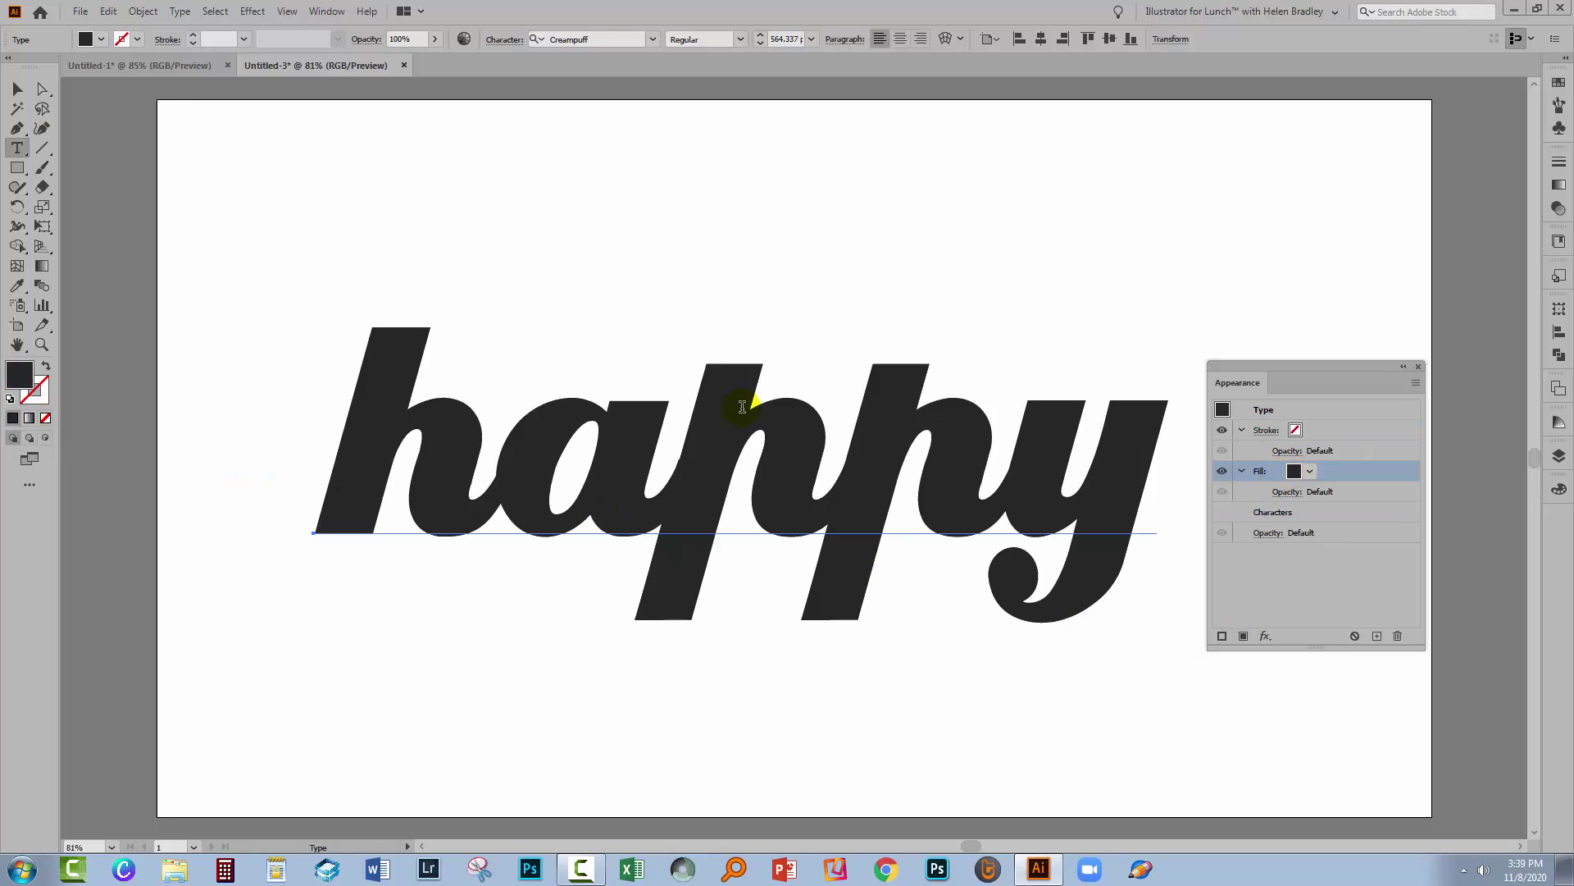
pyautogui.doubleClick(16, 378)
pyautogui.moveTo(973, 532); pyautogui.dragTo(1001, 444)
pyautogui.click(1200, 440)
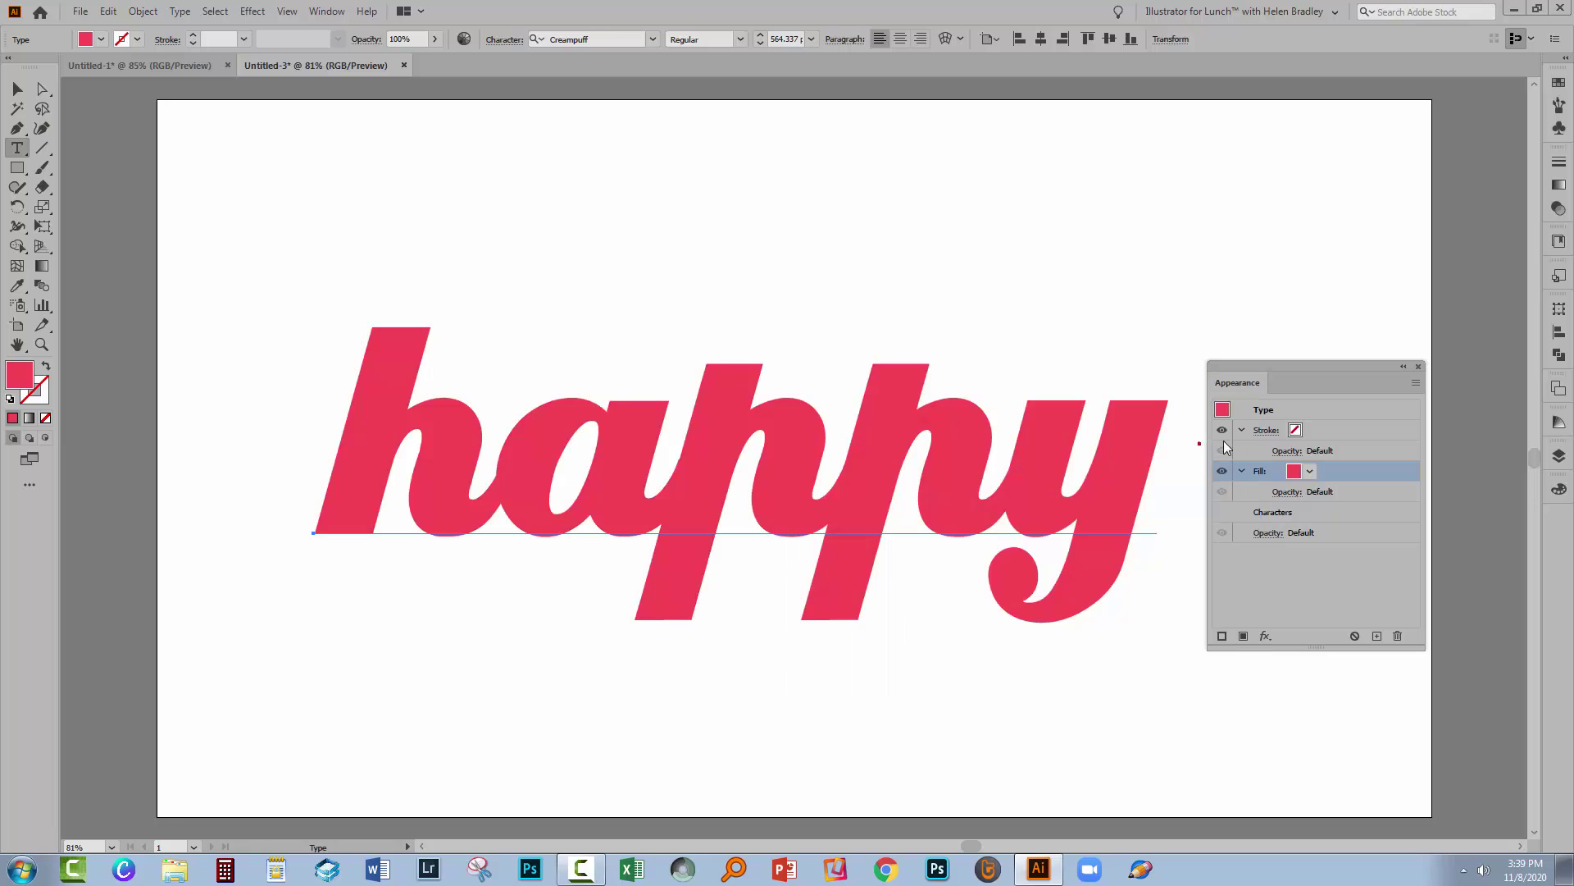
# Set the type object's stroke to aqua #24eac9 at 14 px.
pyautogui.click(1296, 431)
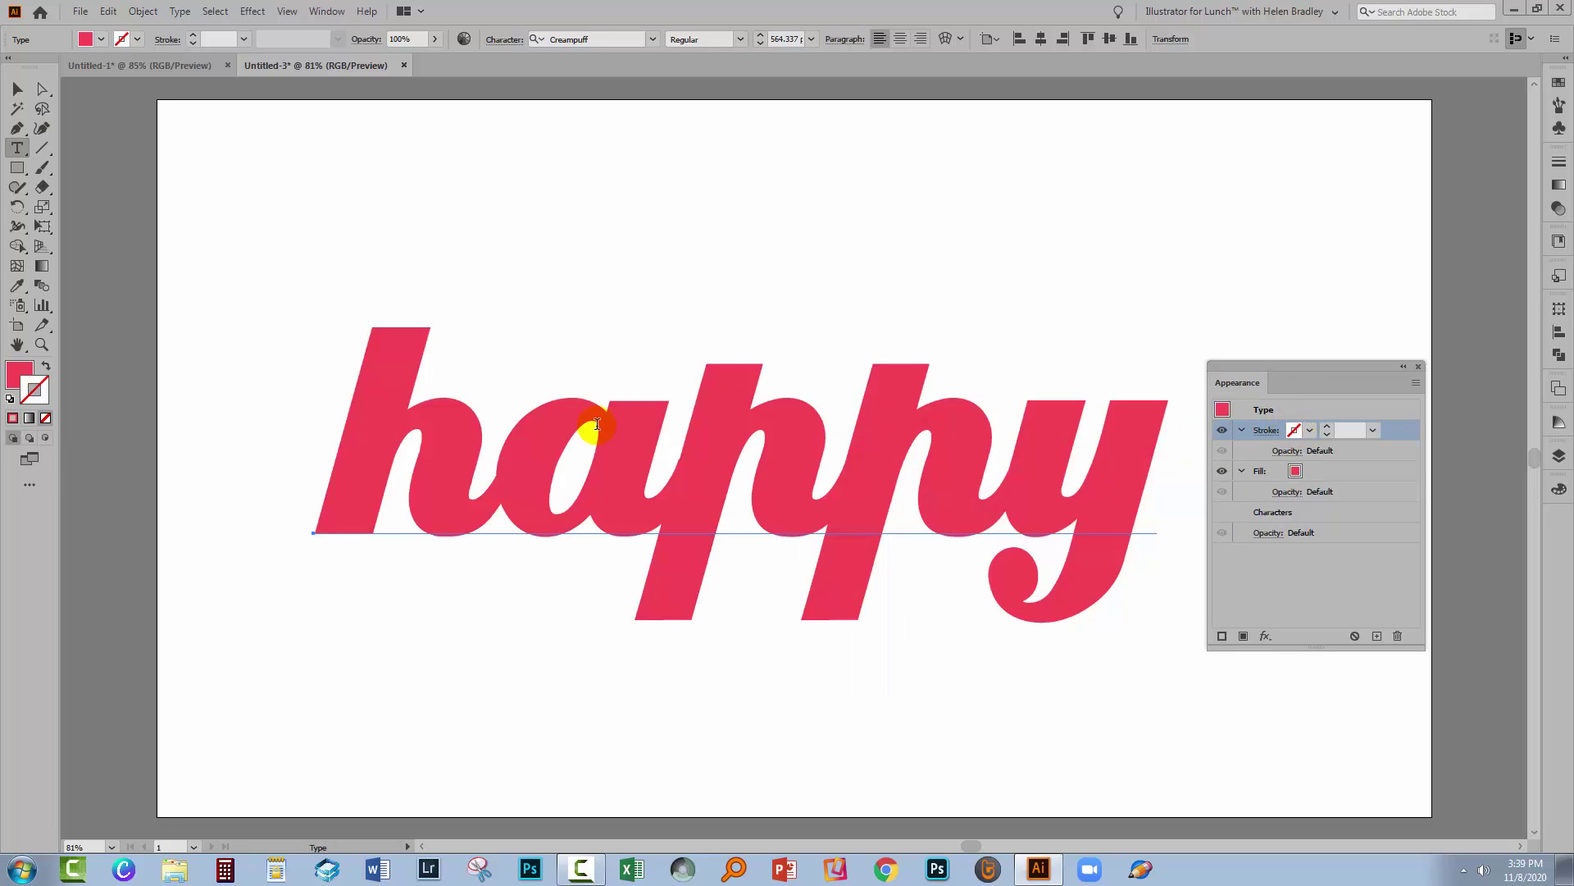
pyautogui.doubleClick(38, 388)
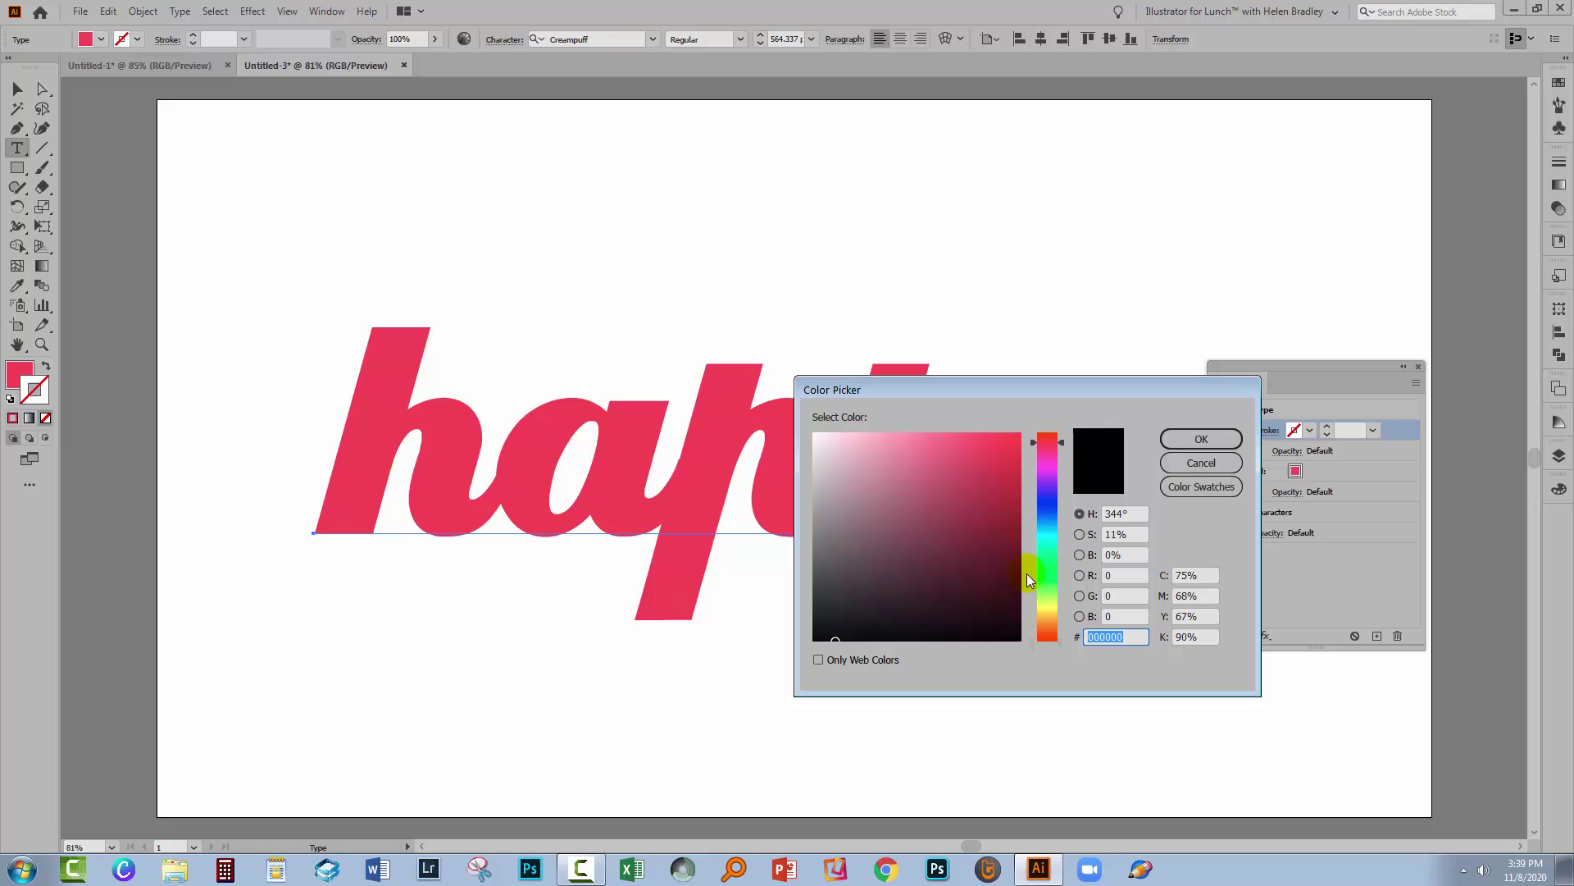
pyautogui.moveTo(1043, 535); pyautogui.dragTo(1045, 543)
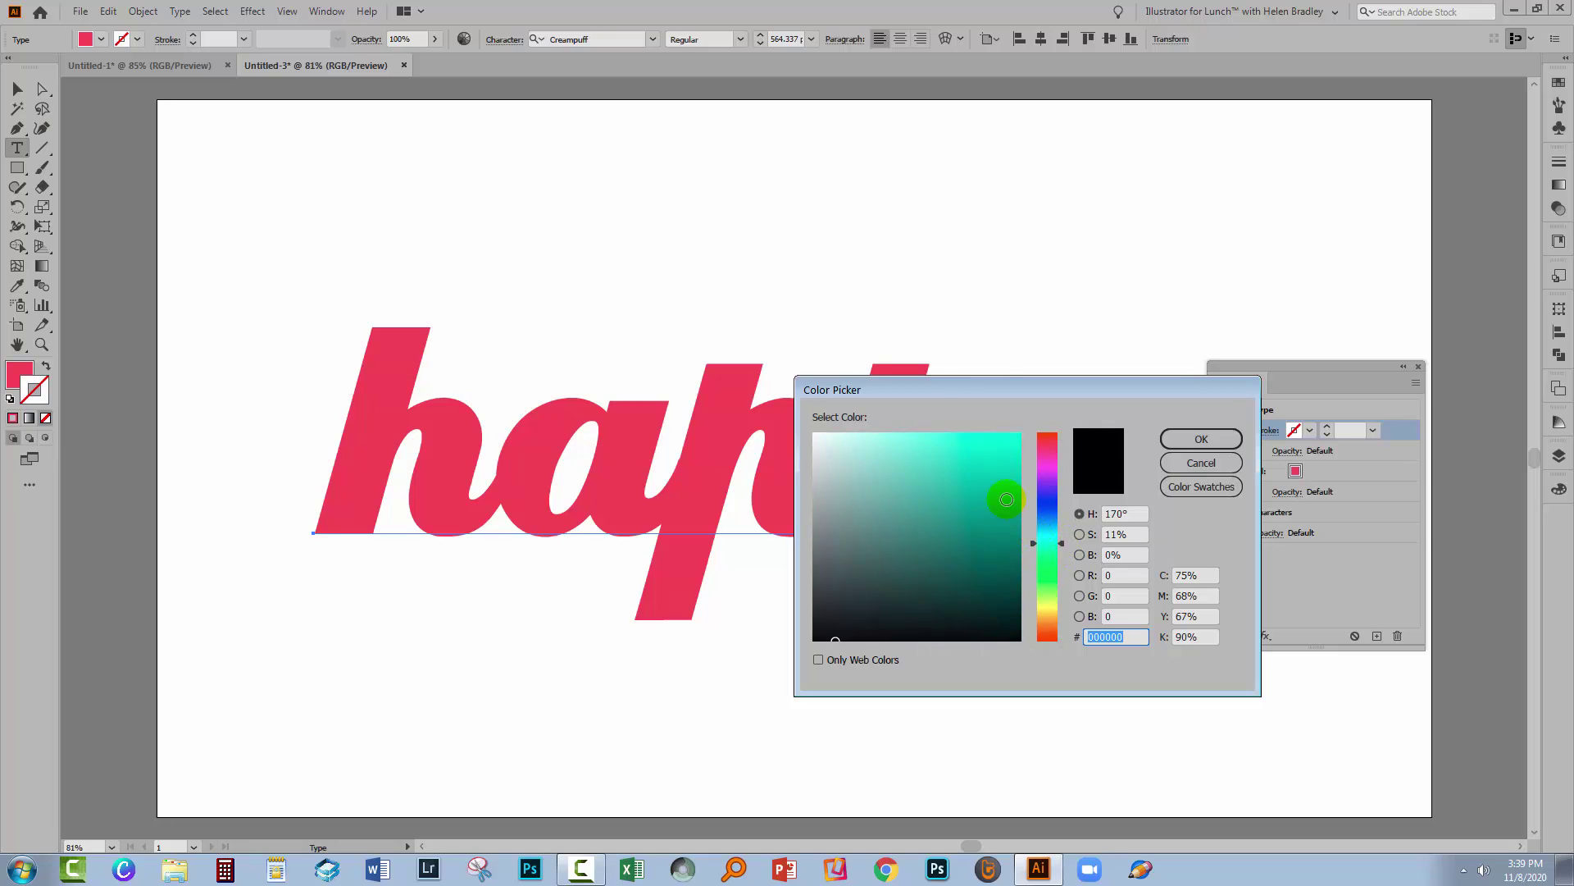
pyautogui.click(990, 449)
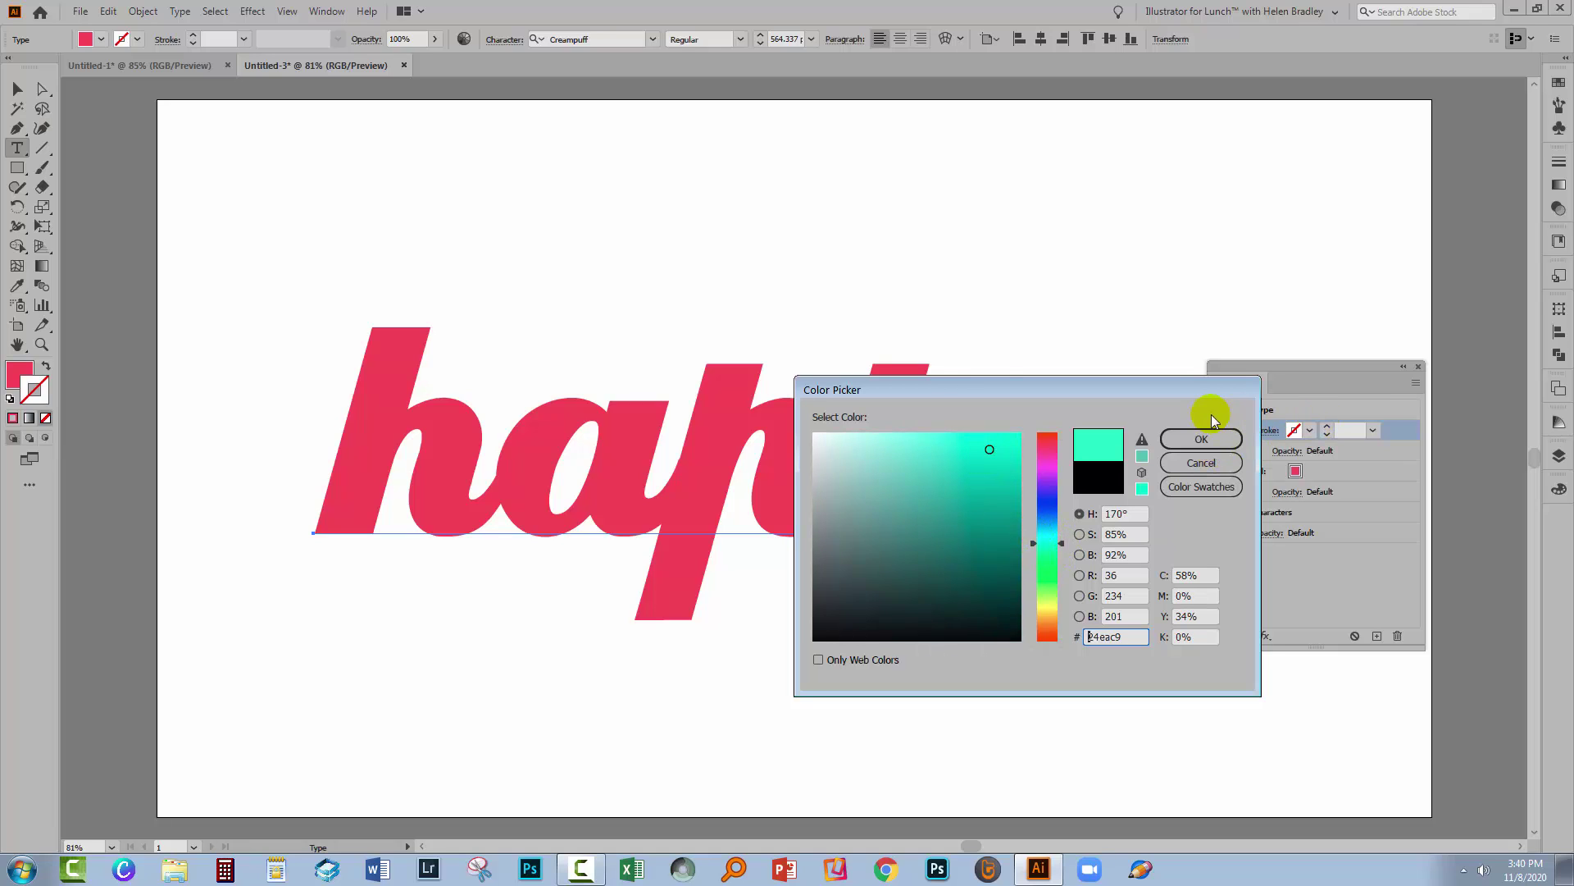
pyautogui.click(1208, 436)
pyautogui.moveTo(1329, 430); pyautogui.dragTo(1327, 432)
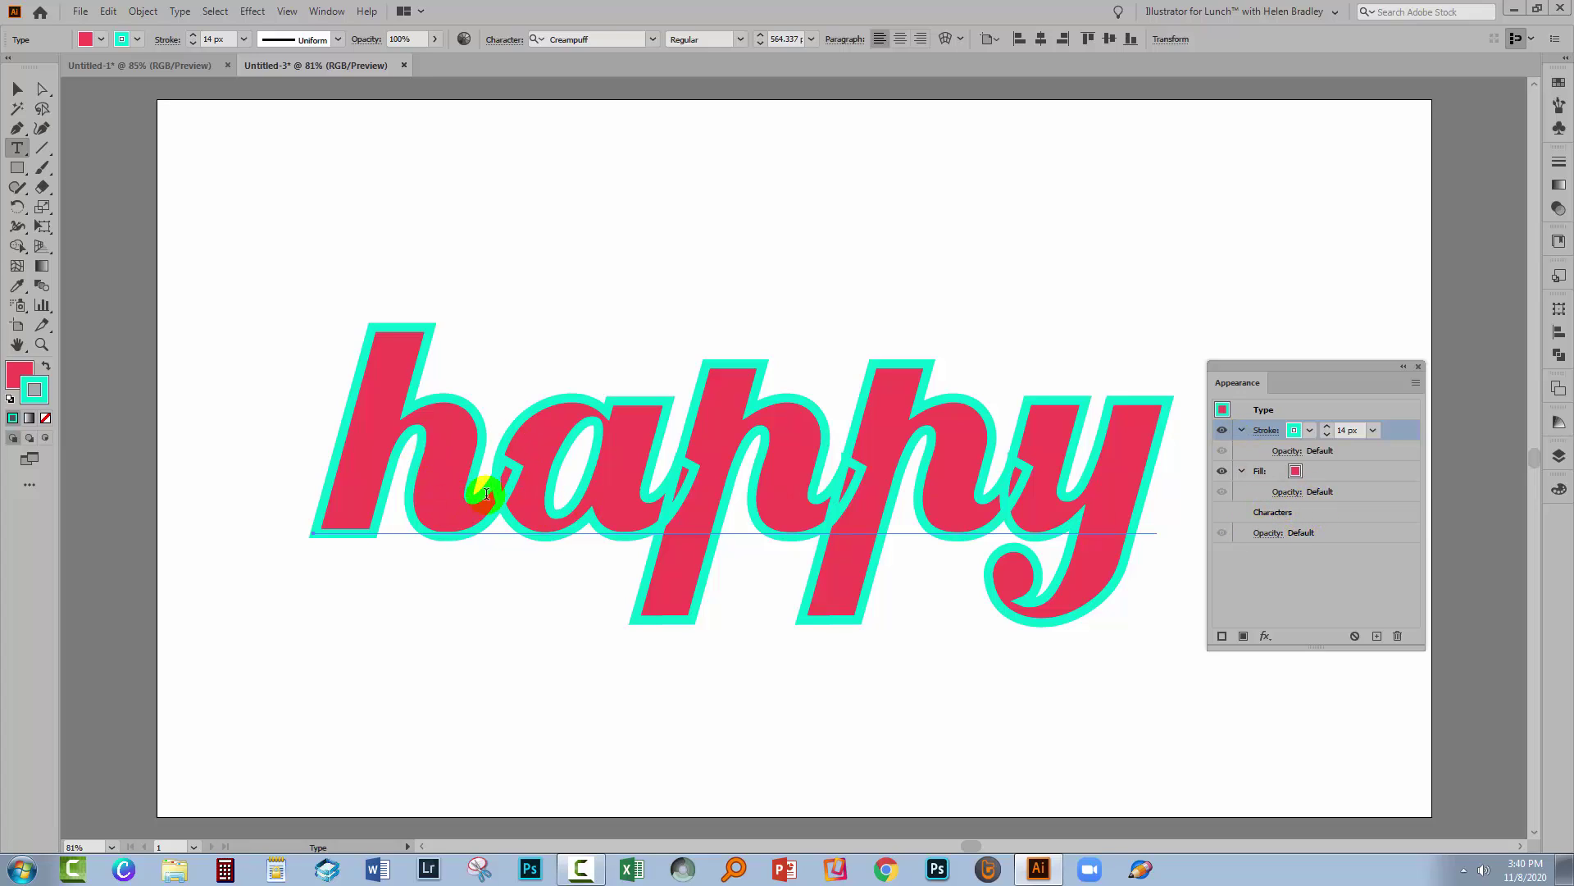
# Inspect the character-level stroke, then return to the type object's stroke and fill.
pyautogui.click(442, 478)
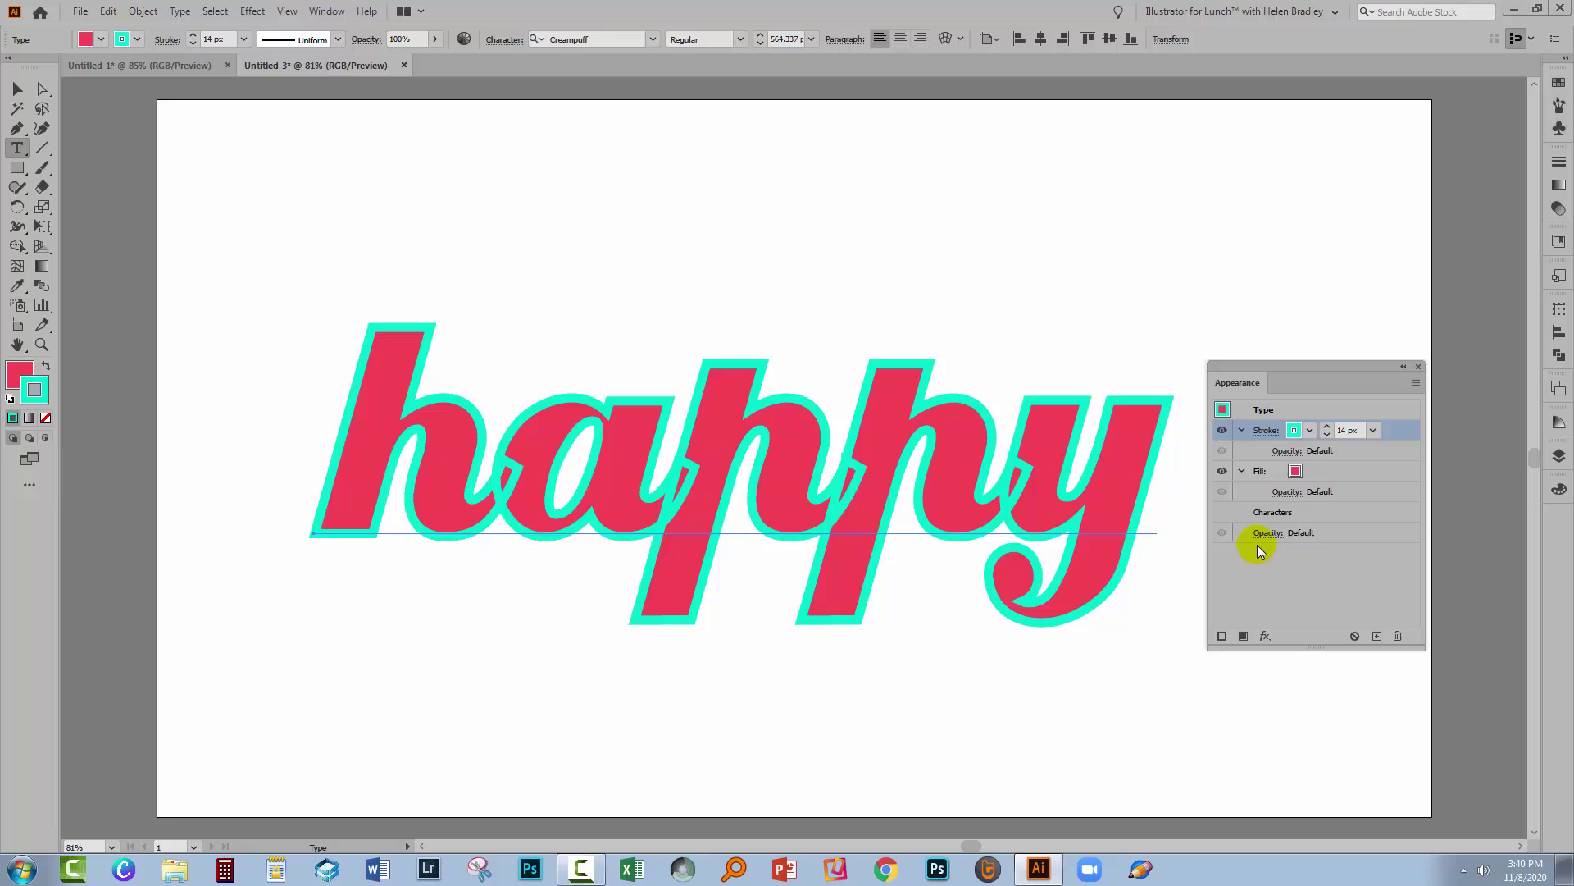
pyautogui.doubleClick(1264, 514)
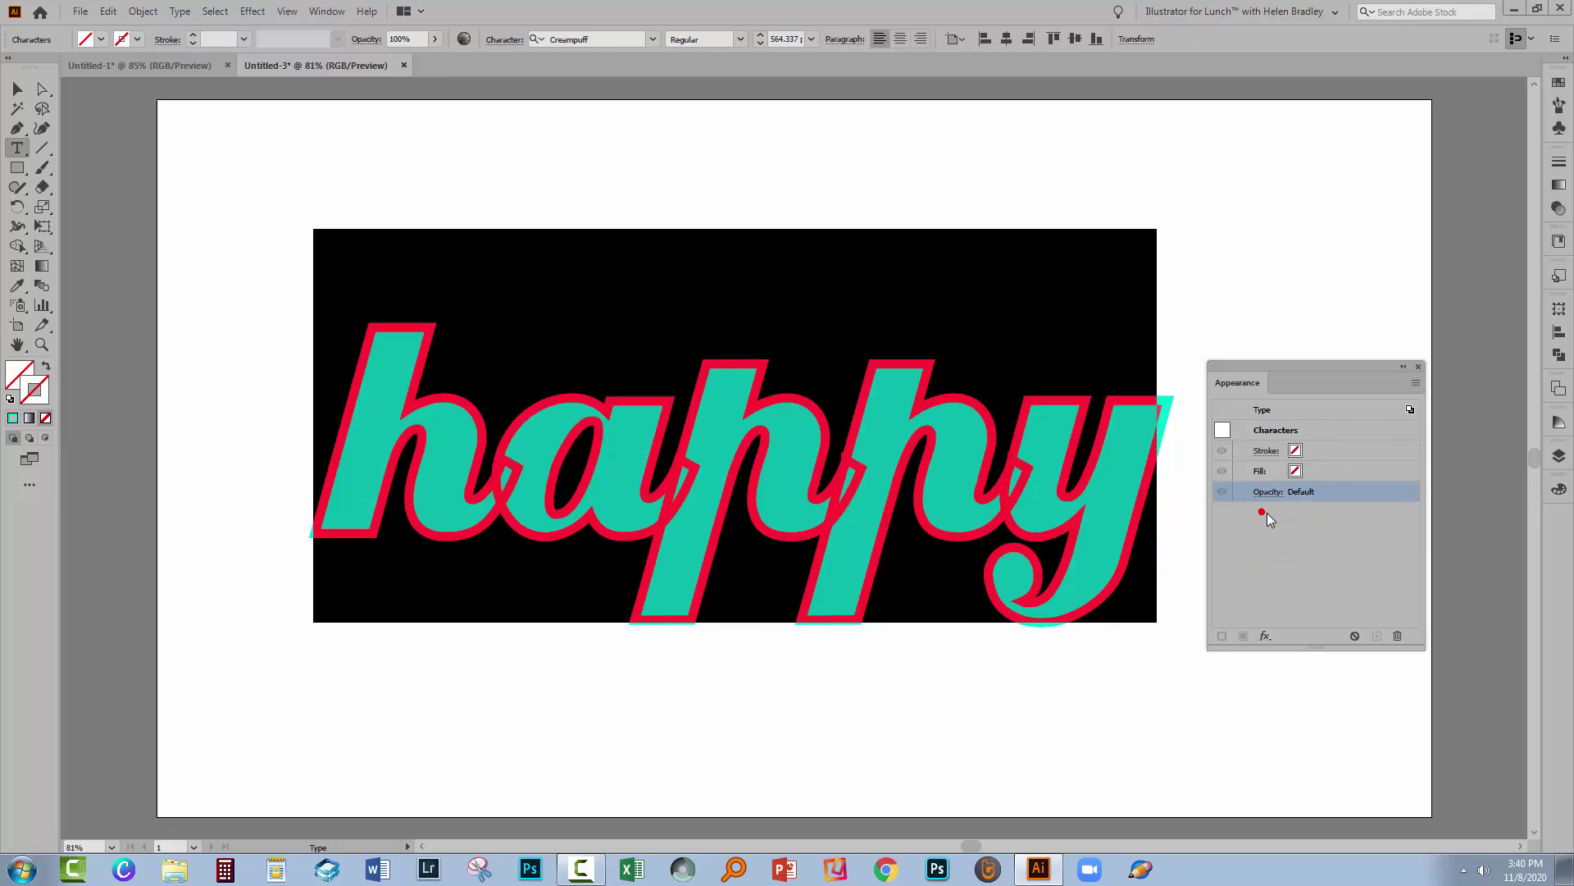
pyautogui.click(1309, 451)
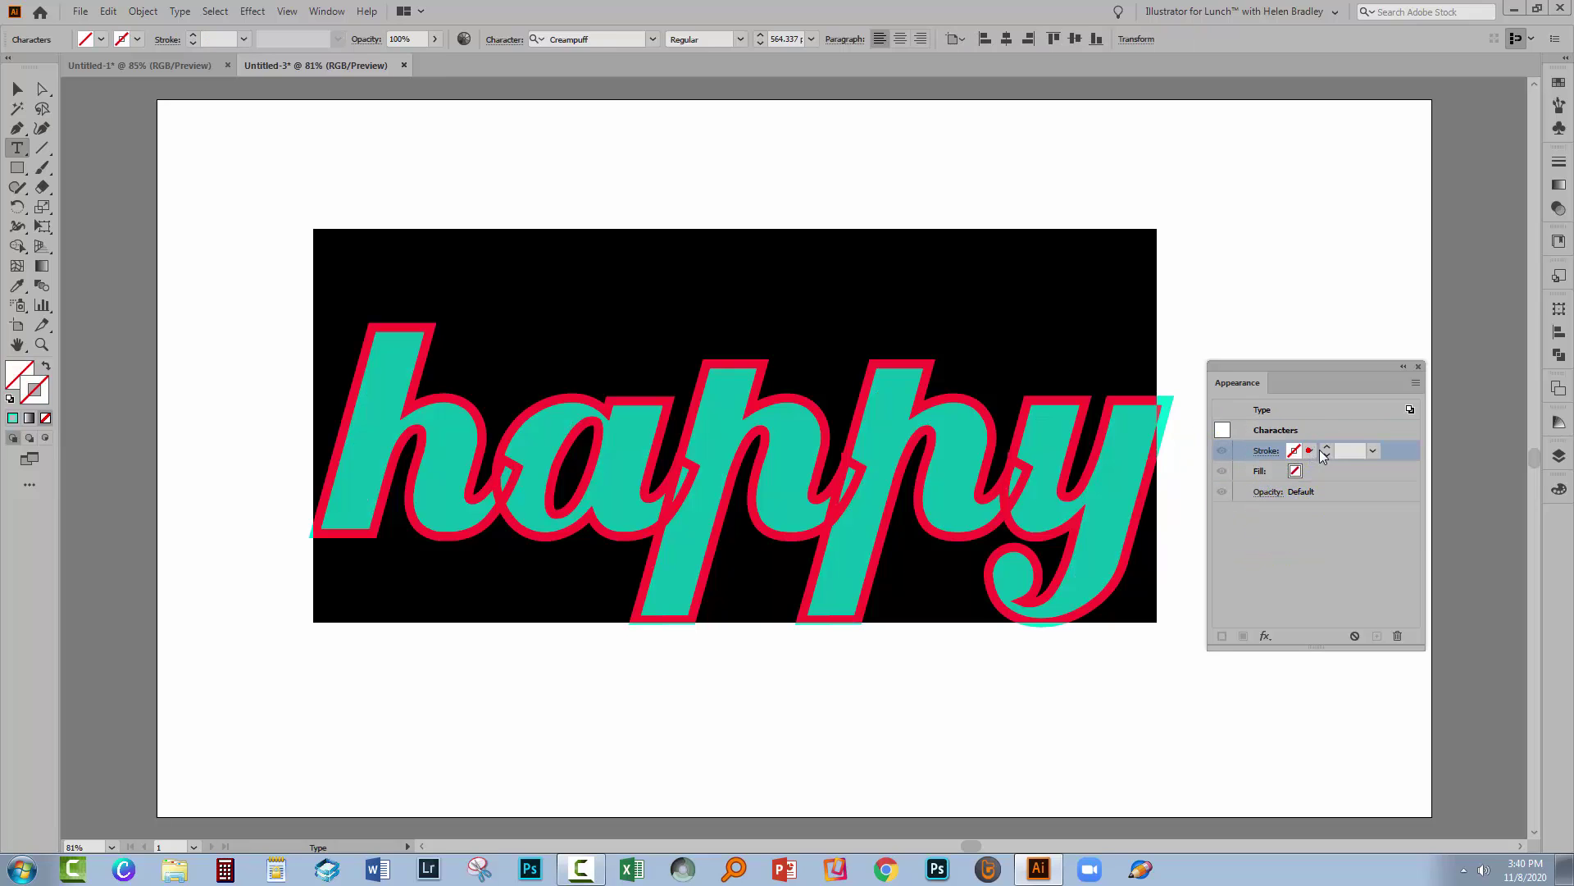
pyautogui.click(1409, 450)
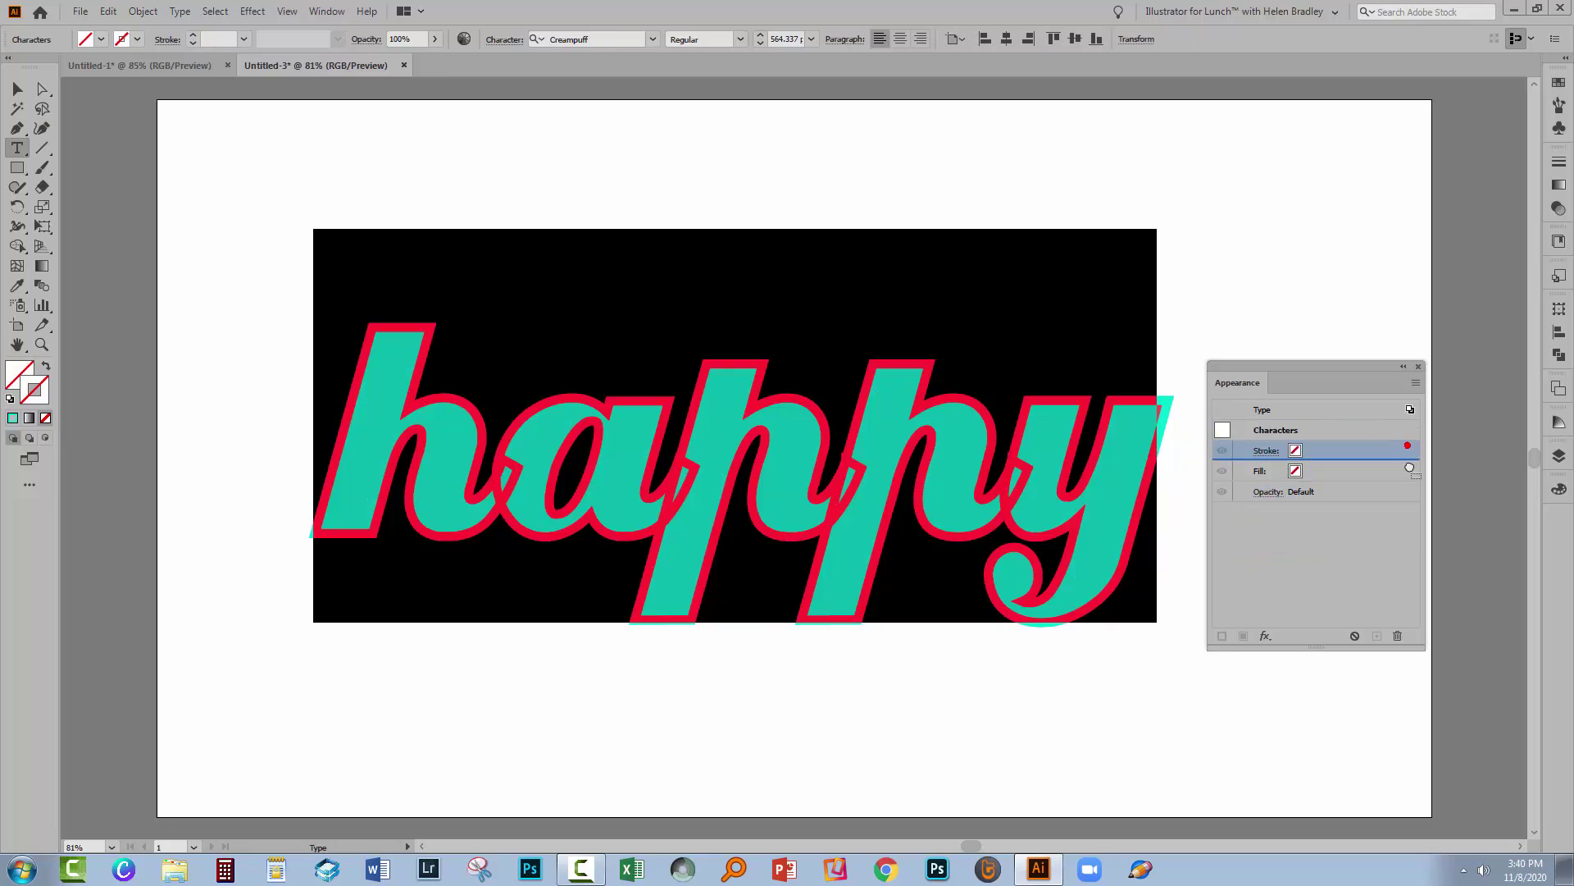
pyautogui.click(1335, 453)
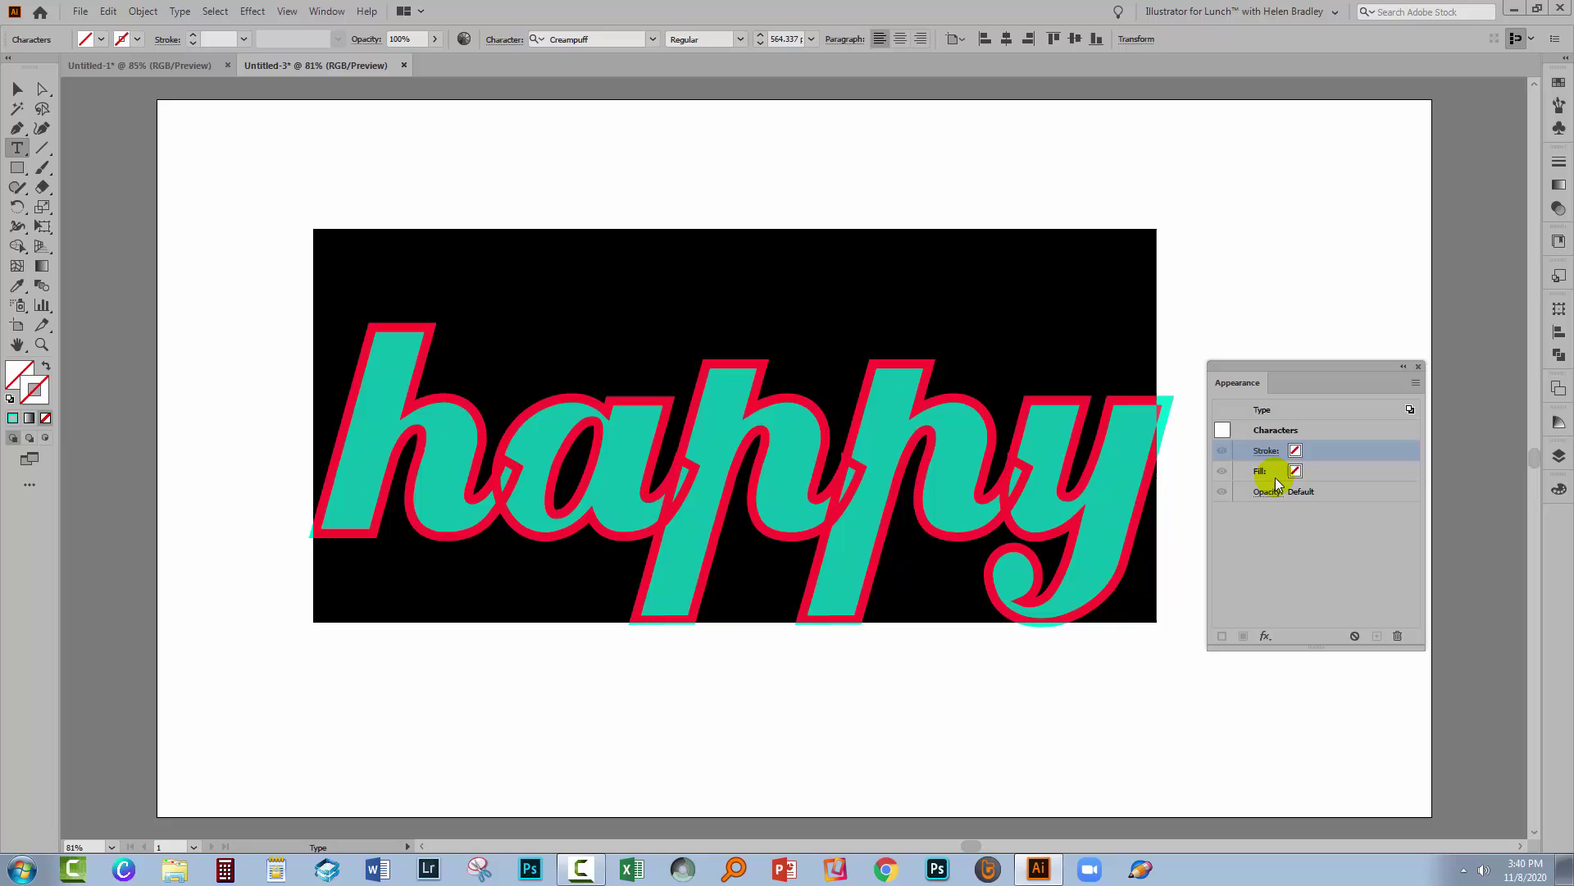
pyautogui.click(1267, 417)
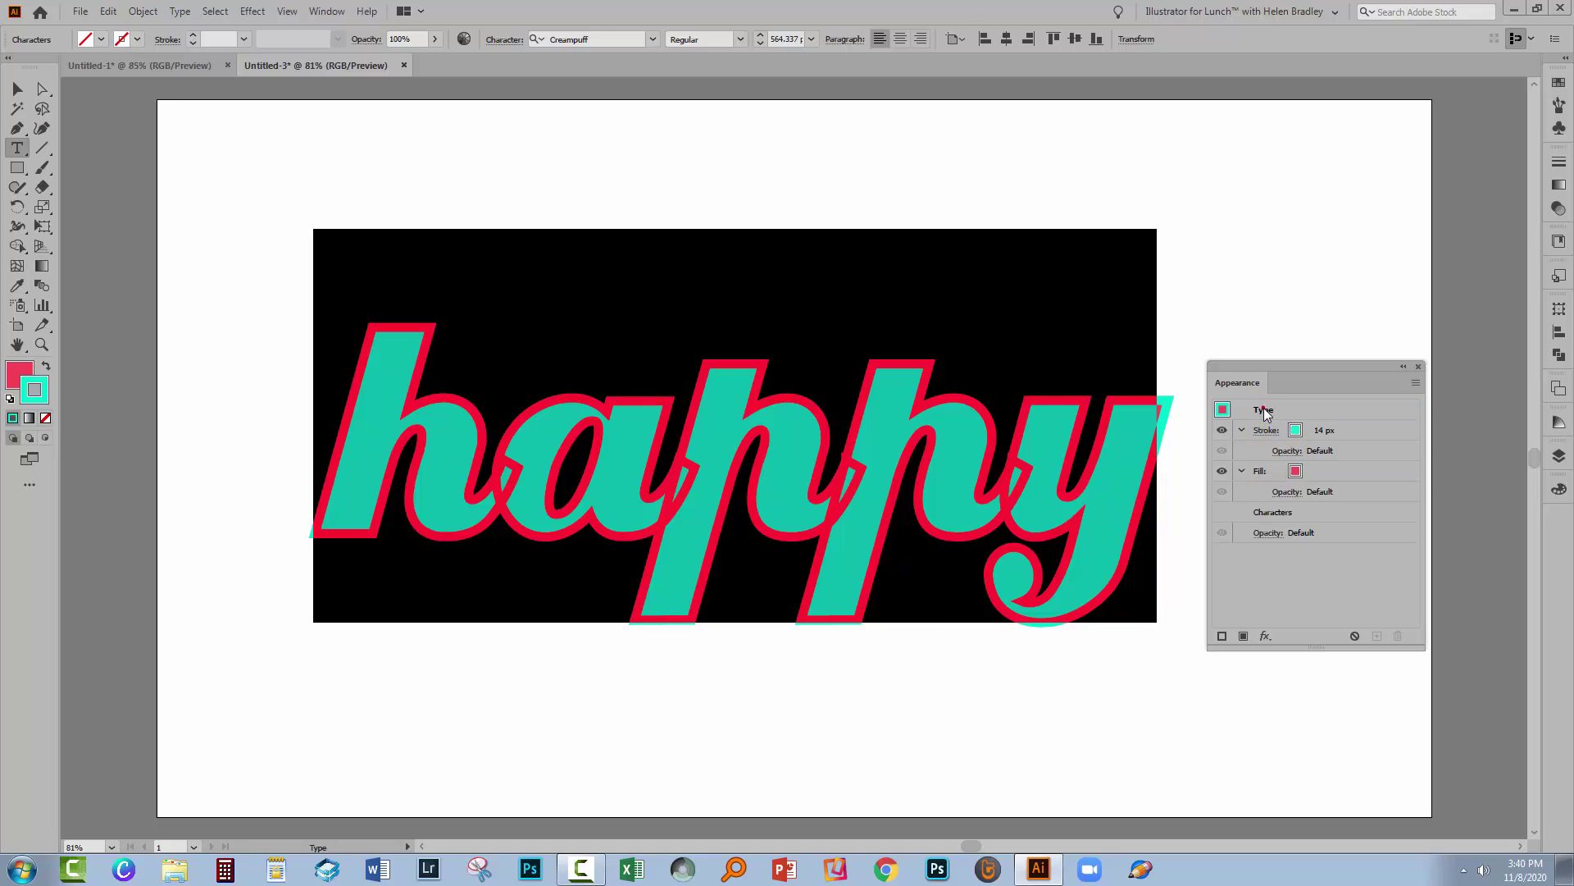
pyautogui.click(1129, 431)
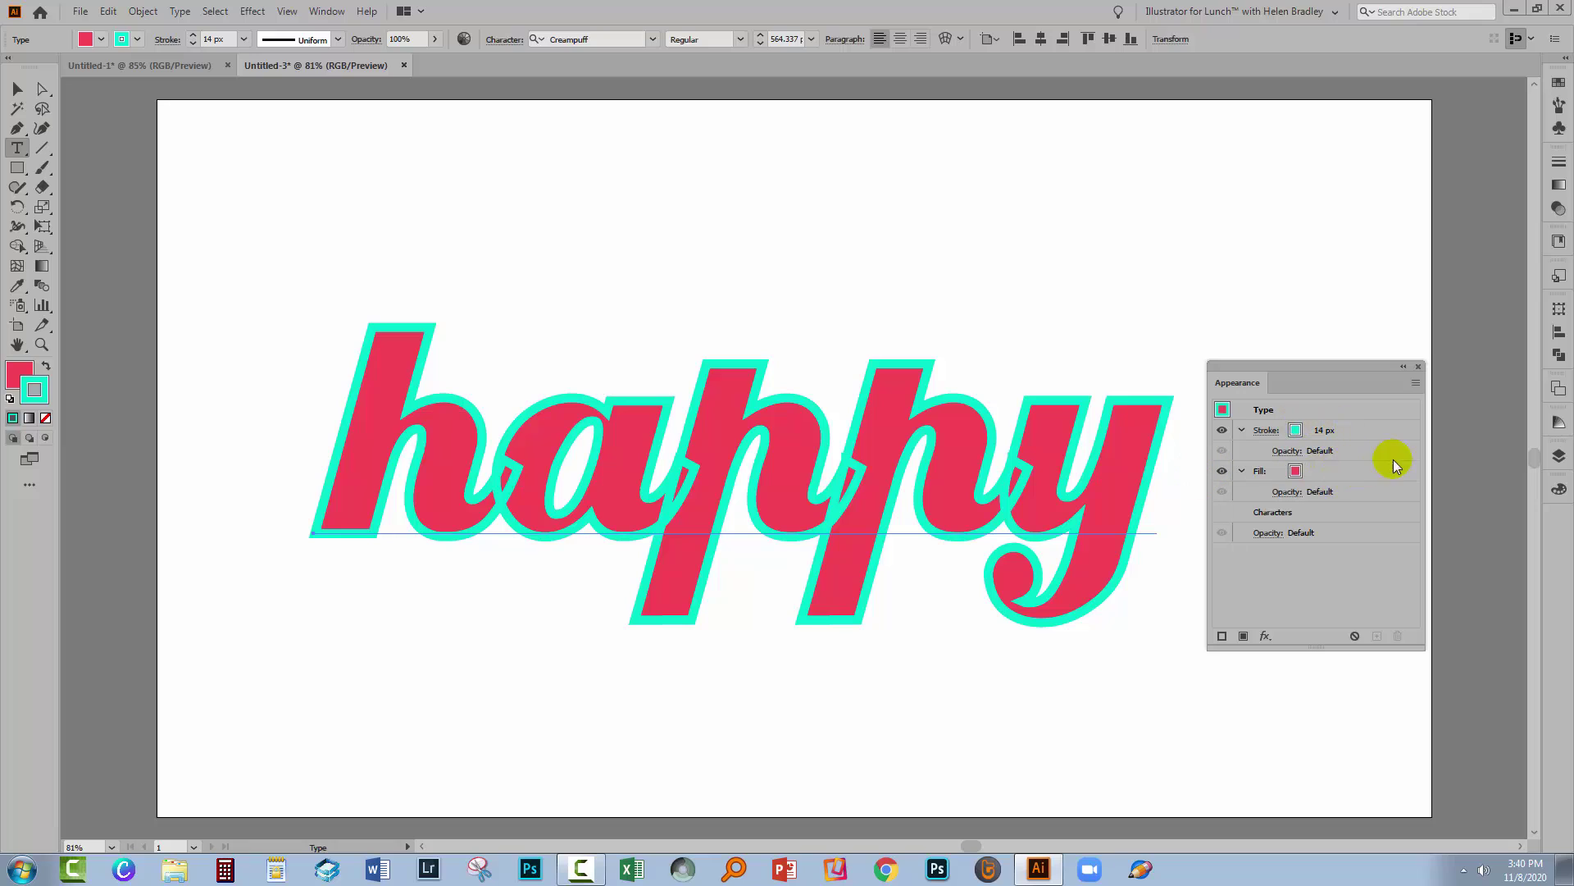
# Reorder the appearance so the turquoise stroke sits directly beneath the pink fill.
pyautogui.click(1366, 429)
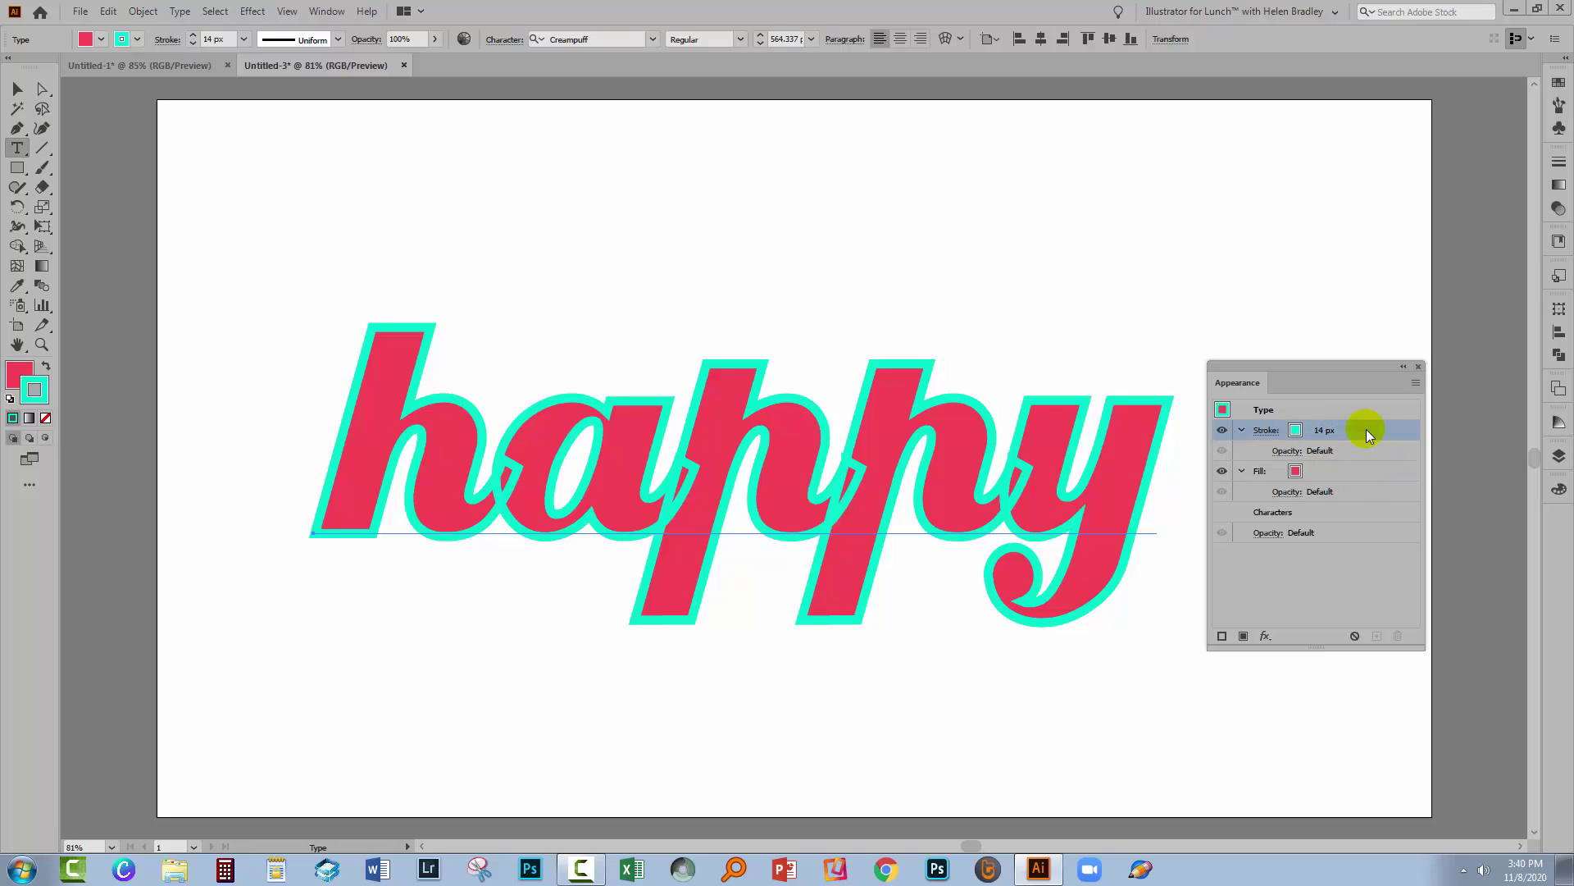
pyautogui.moveTo(1366, 430); pyautogui.dragTo(1356, 496)
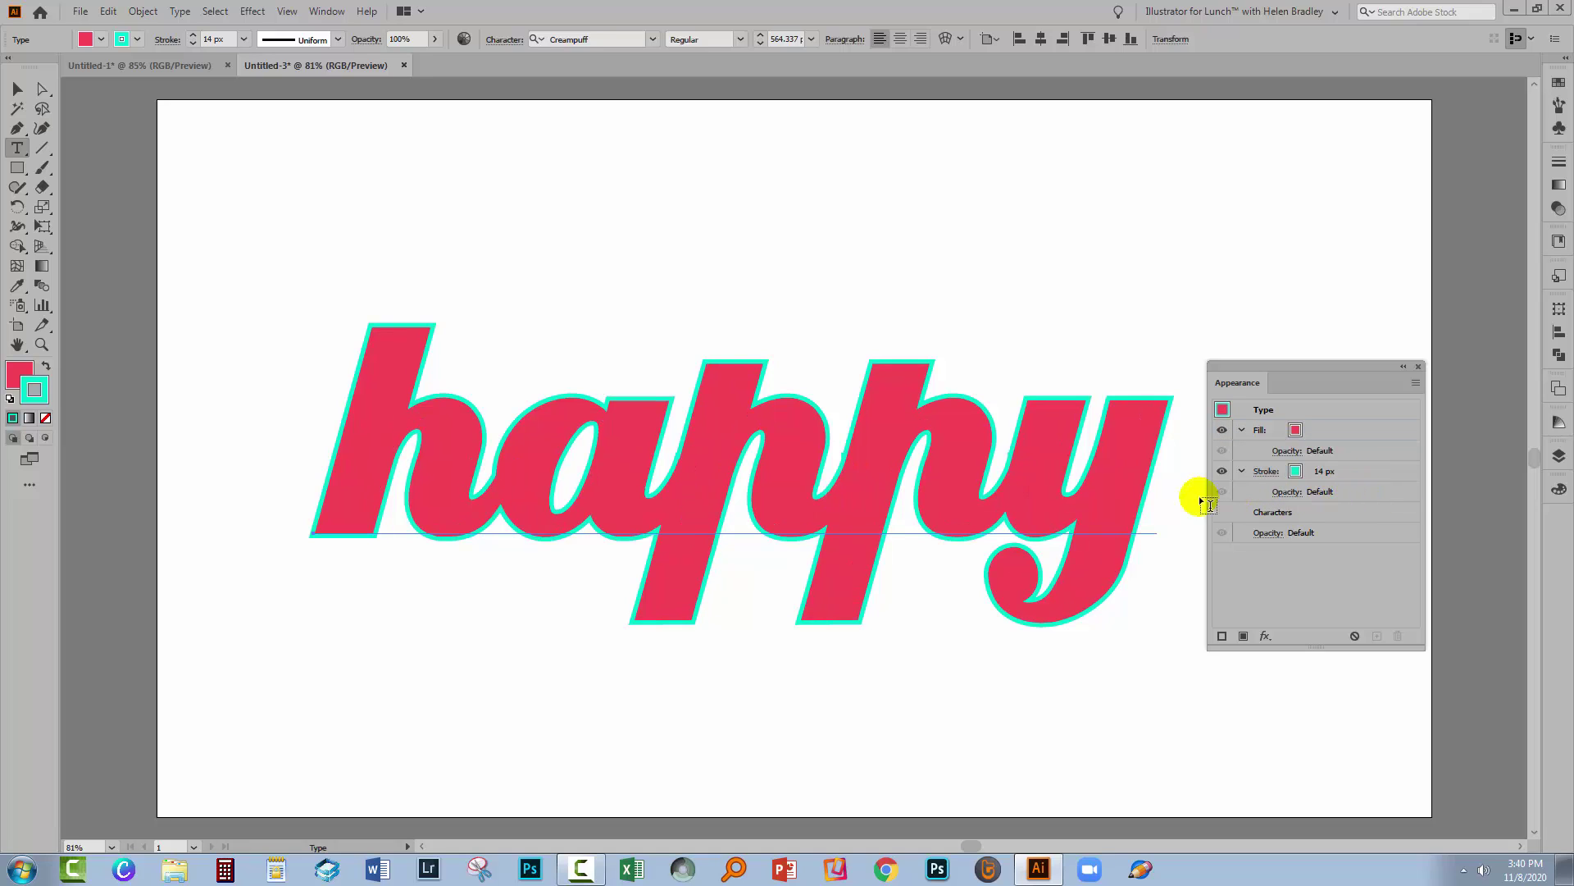
pyautogui.click(446, 460)
pyautogui.moveTo(1356, 470); pyautogui.dragTo(1358, 519)
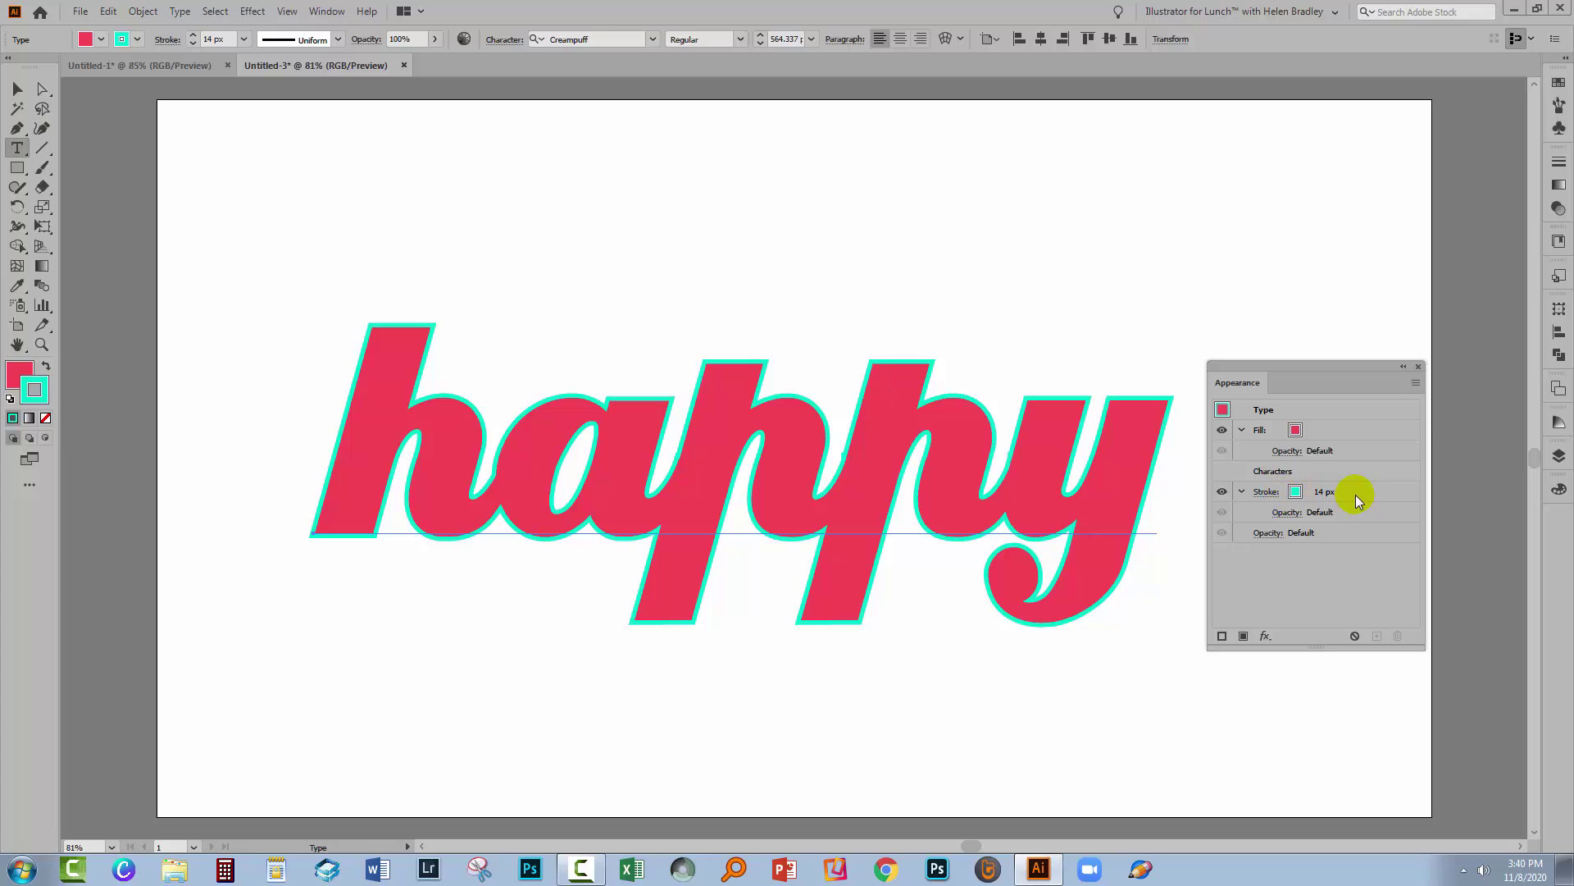
pyautogui.moveTo(1355, 494); pyautogui.dragTo(1357, 464)
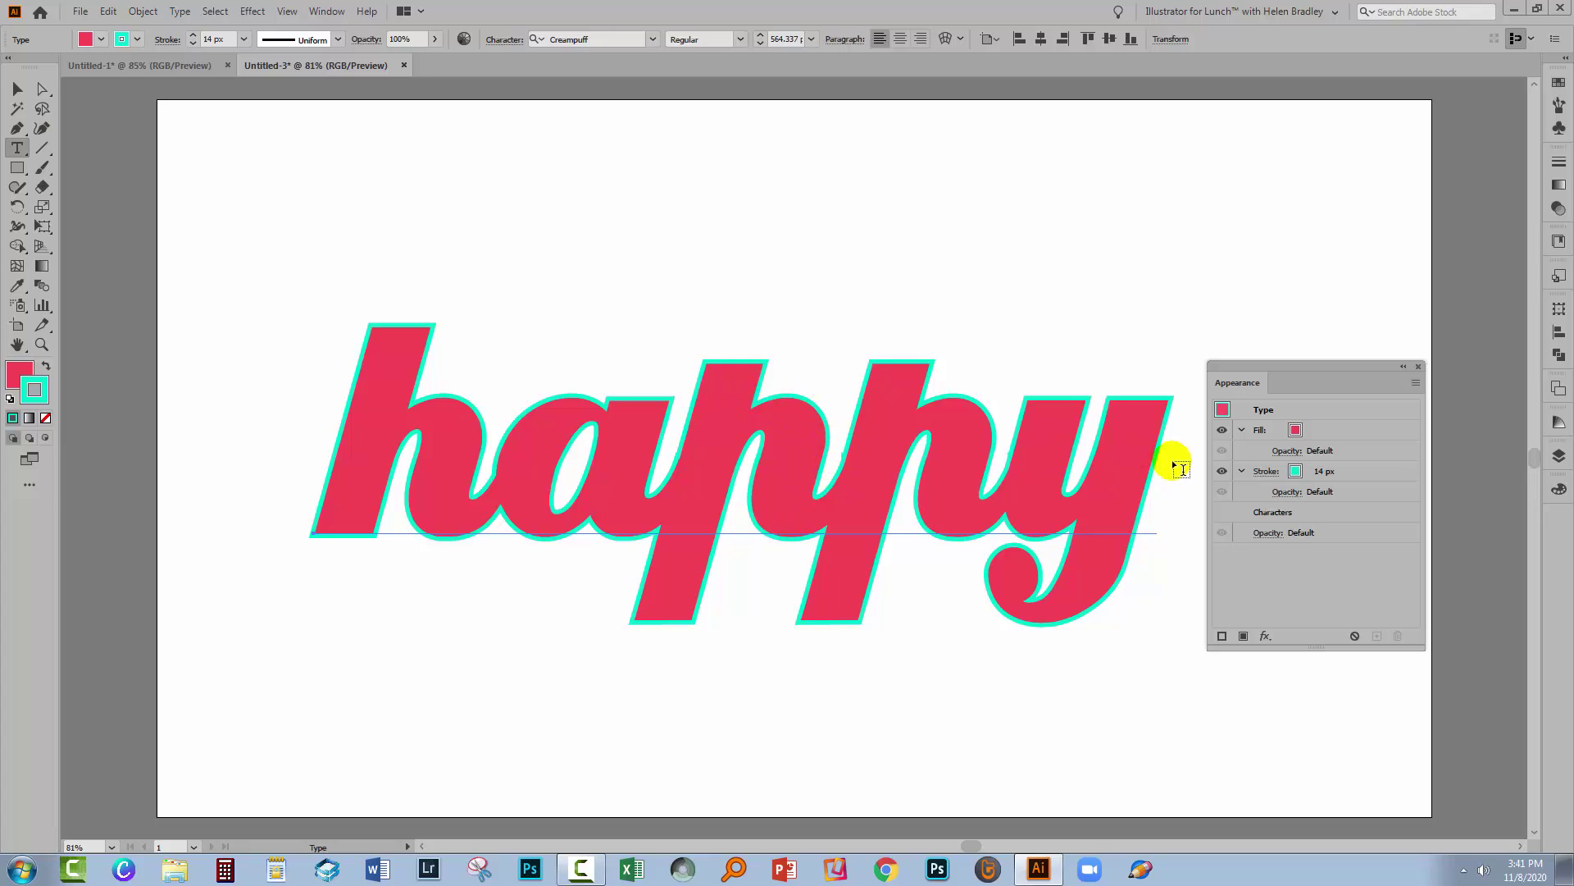
# Set the turquoise outline's corners to Round Join.
pyautogui.click(1261, 472)
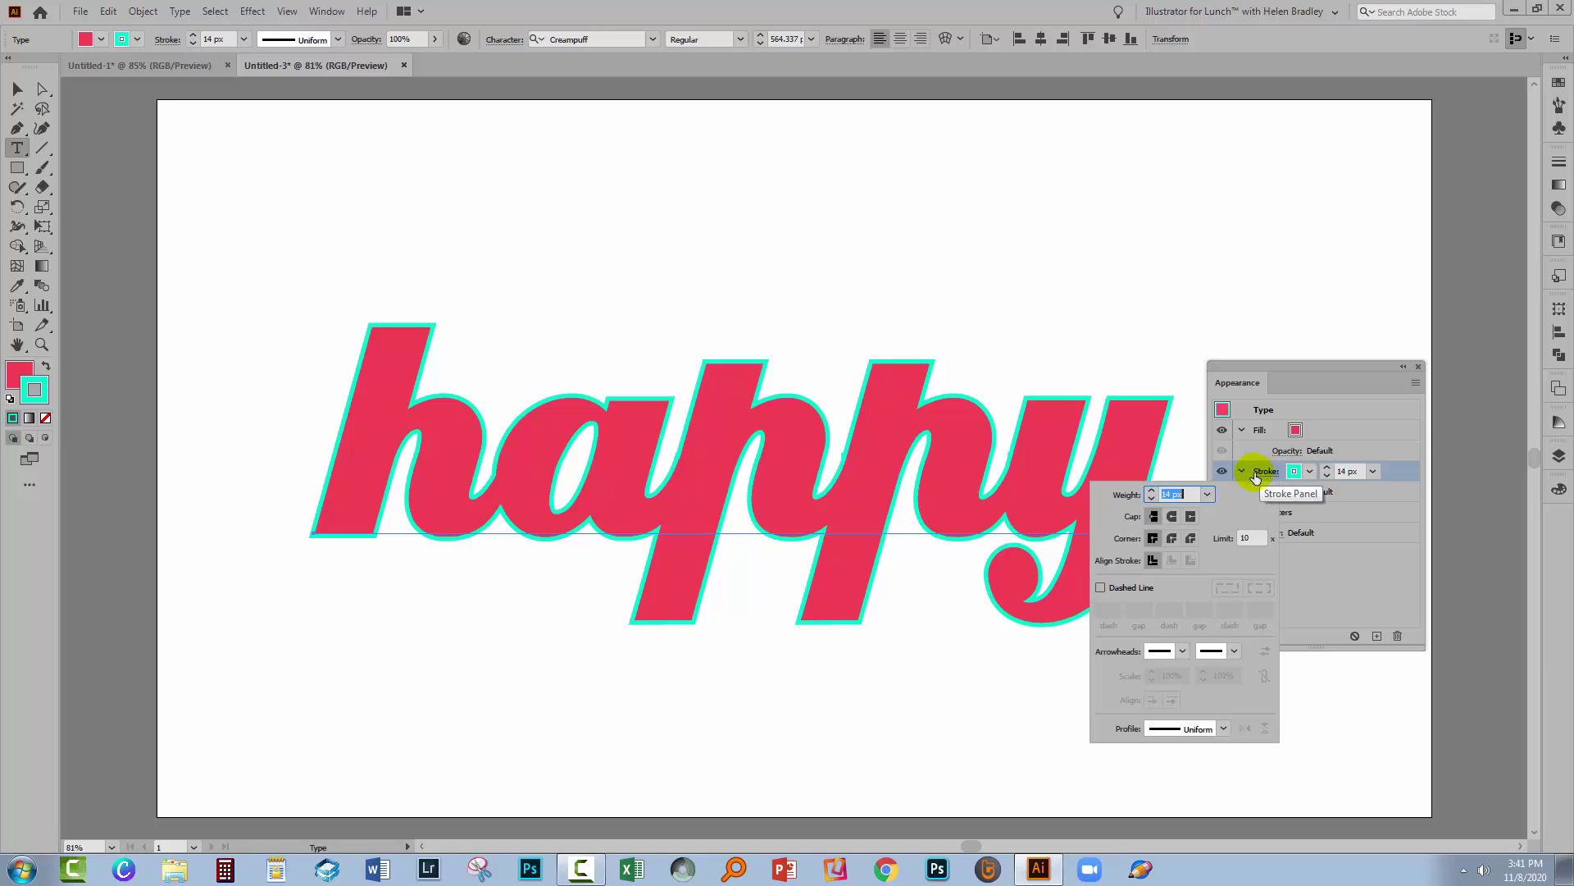
pyautogui.click(1172, 539)
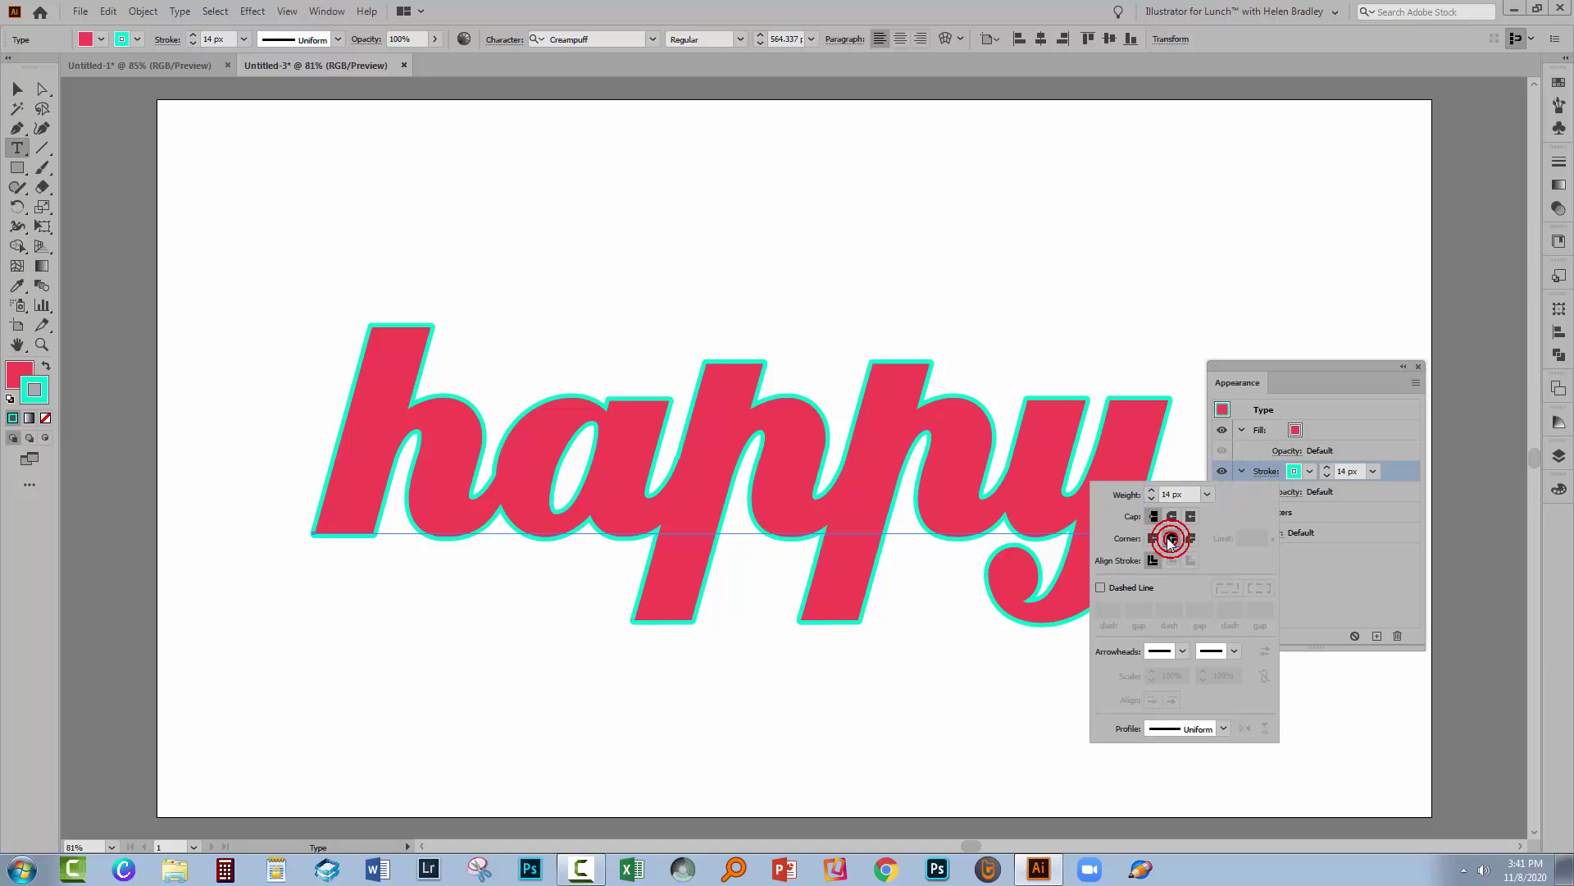
pyautogui.click(1340, 573)
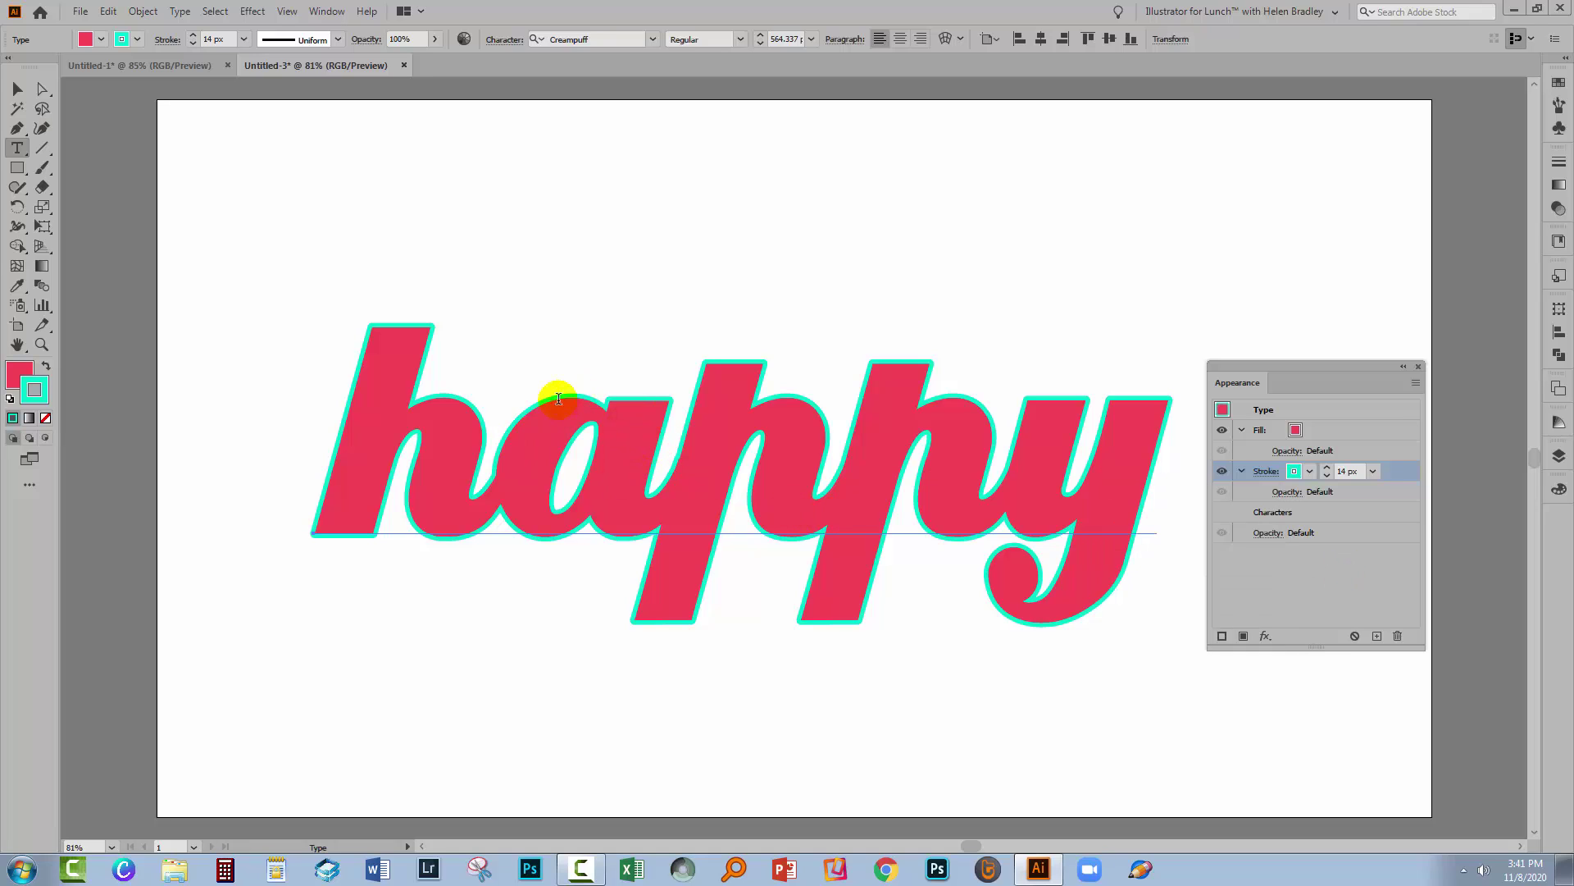
pyautogui.moveTo(1386, 465)
pyautogui.mouseDown()
pyautogui.moveTo(1392, 415)
pyautogui.moveTo(1363, 502)
pyautogui.mouseUp()
# Raise the turquoise outline weight to 29 px, then close the panel and deselect.
pyautogui.click(1315, 480)
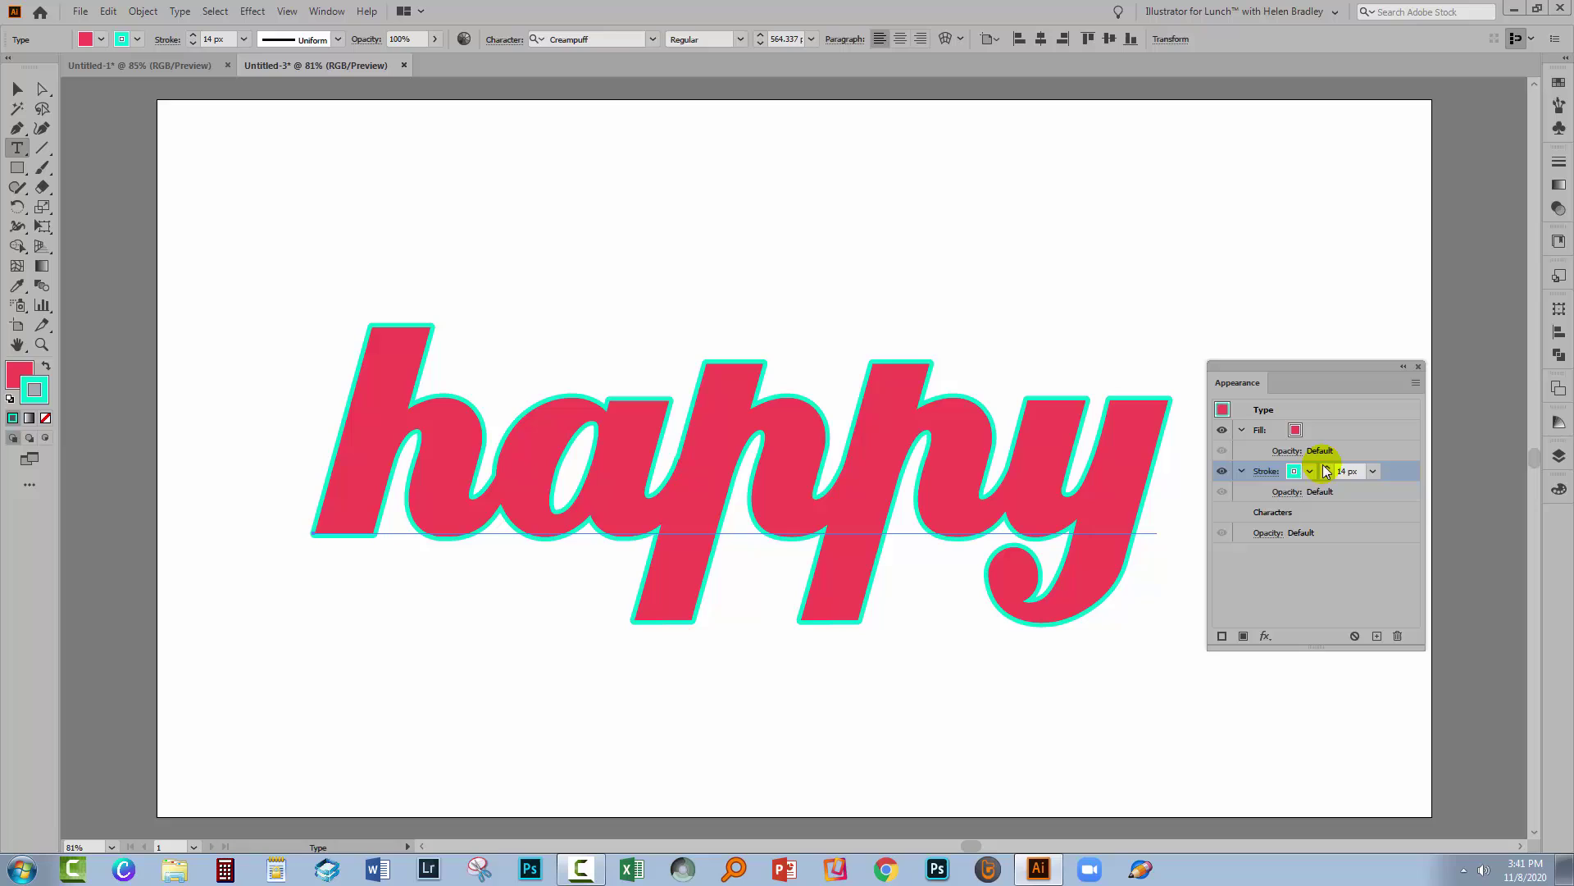
pyautogui.click(1328, 467)
pyautogui.click(1329, 468)
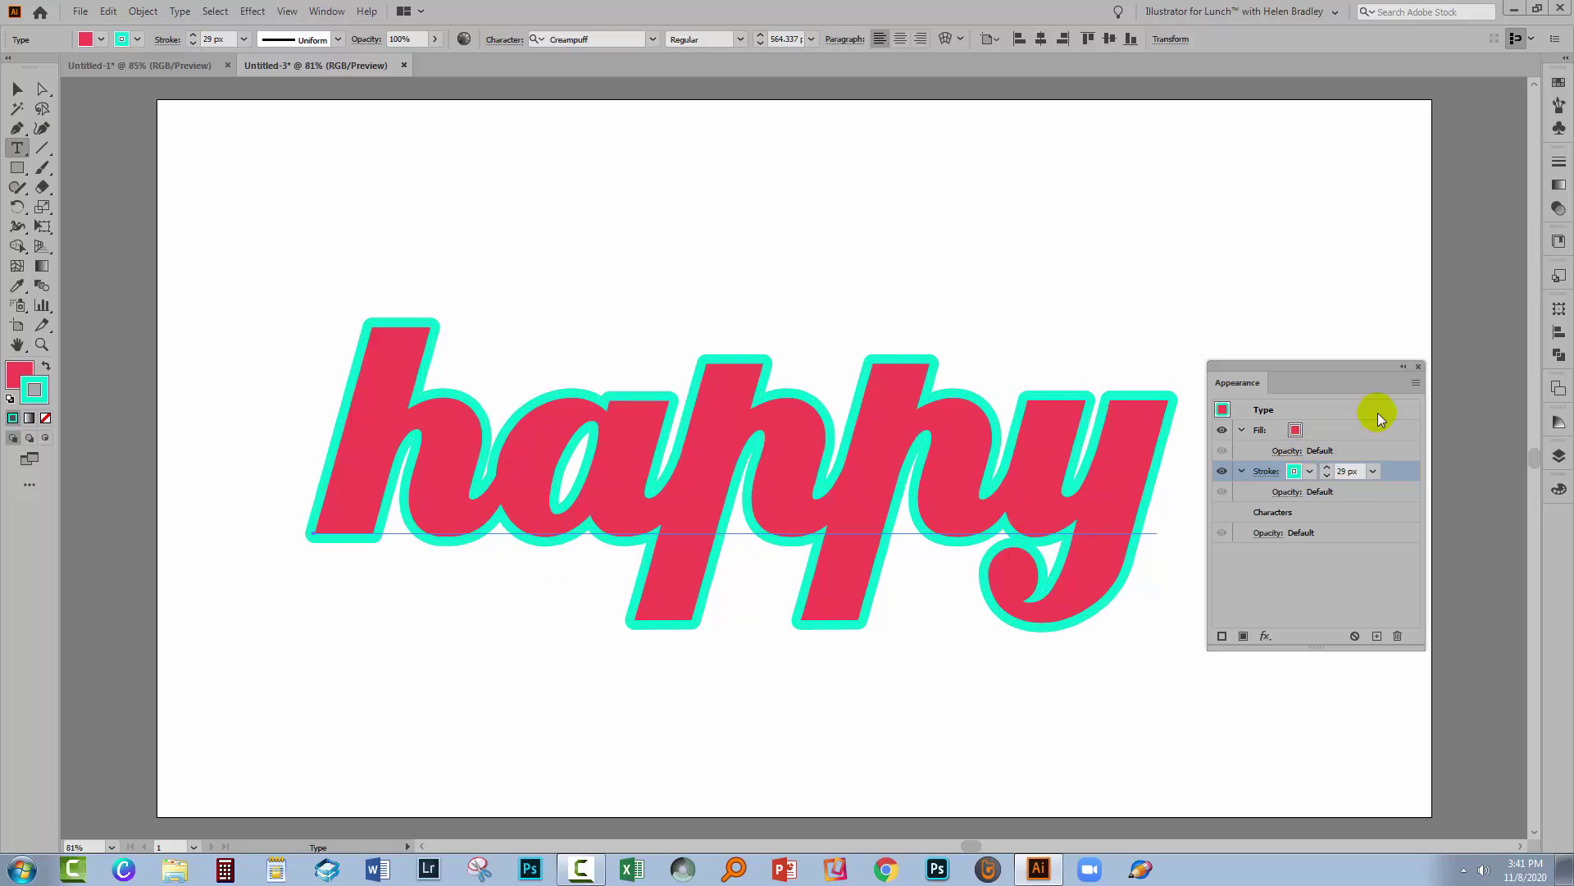
pyautogui.click(1419, 367)
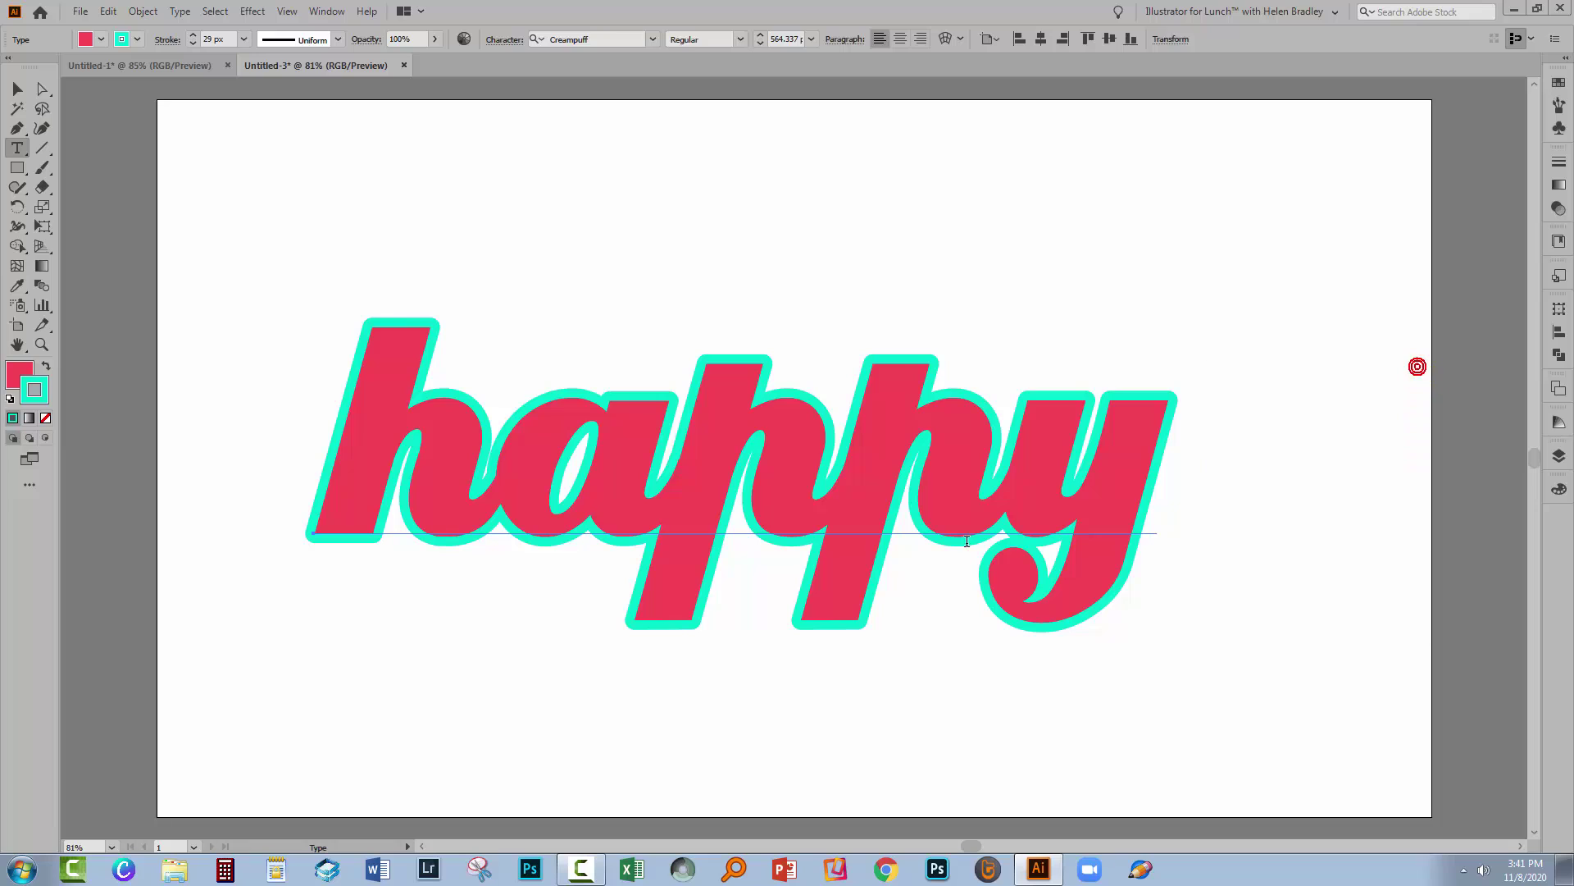
pyautogui.press('Escape')
pyautogui.click(151, 564)
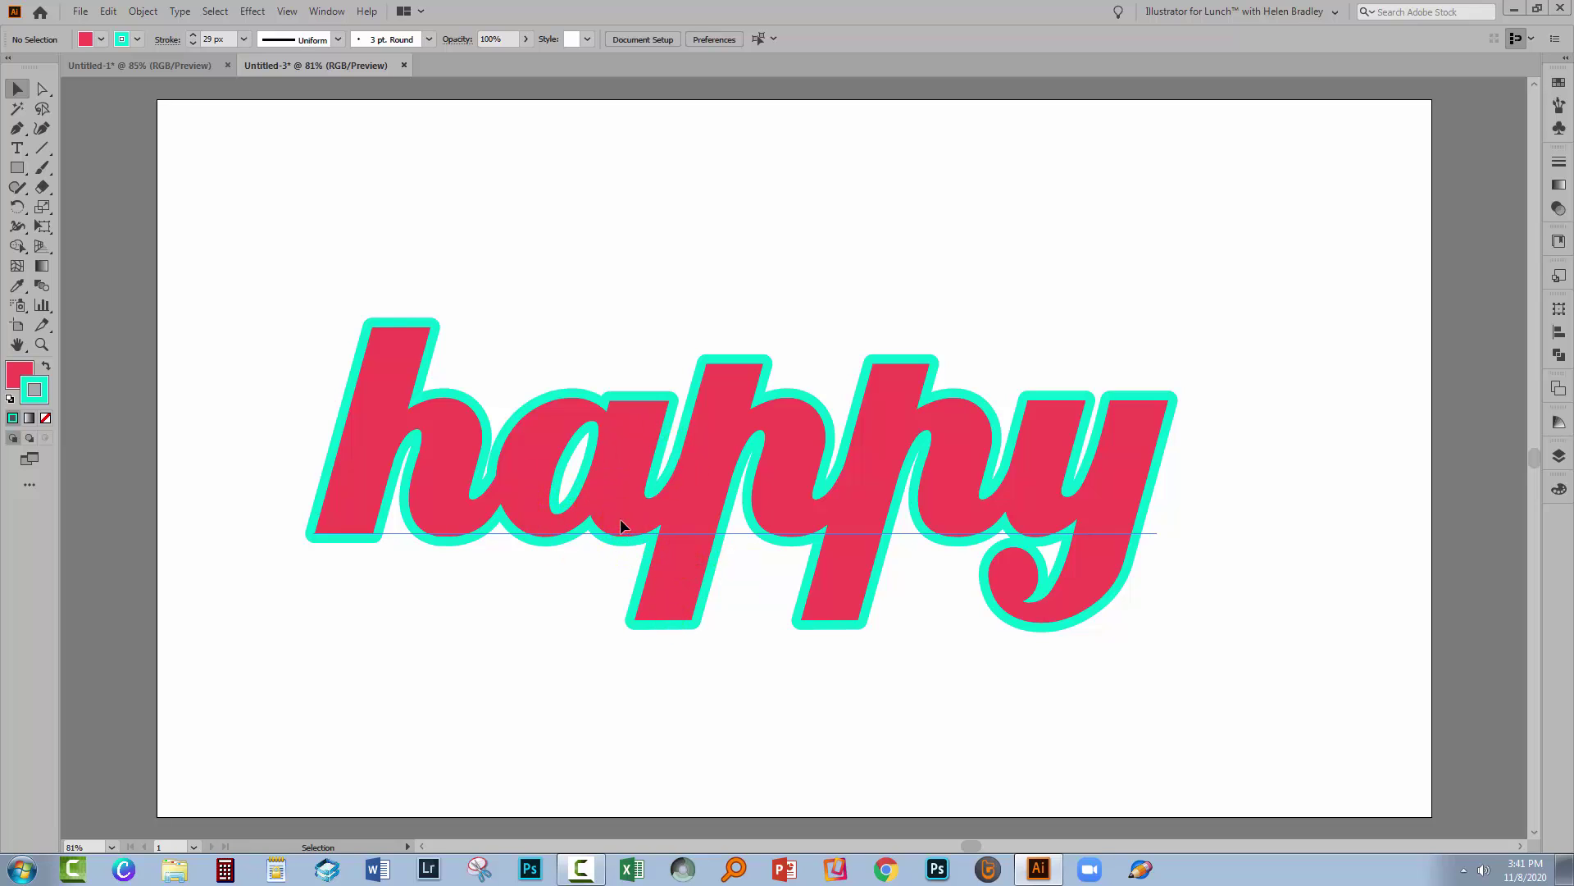
# Nudge the happy text slightly right, reselect it, and reopen the Appearance panel showing its fill and stroke.
pyautogui.moveTo(620, 519); pyautogui.dragTo(666, 519)
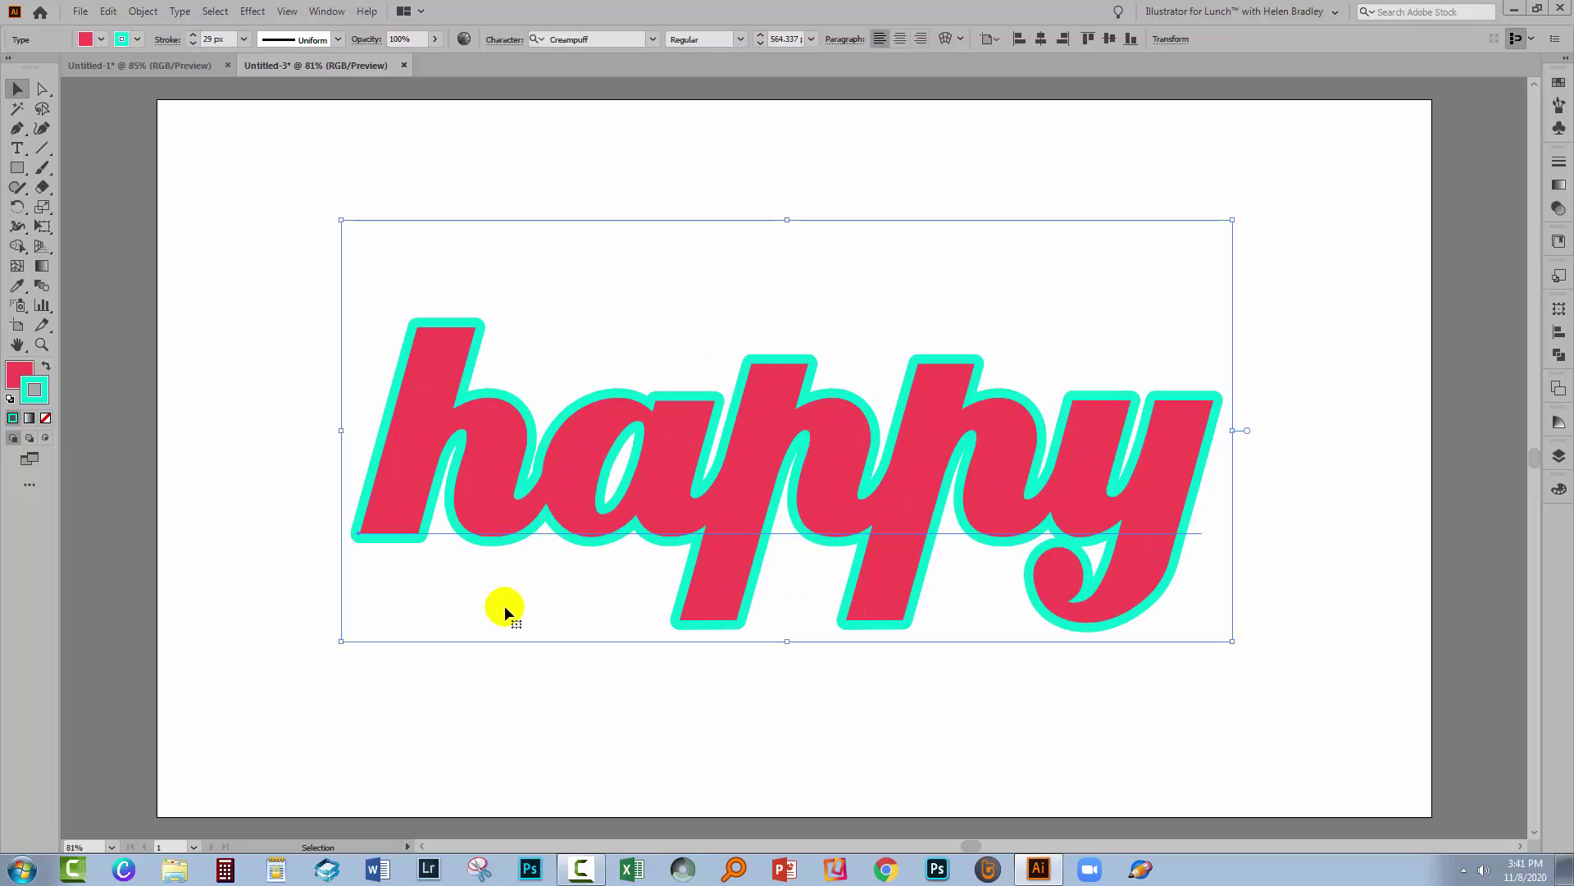
pyautogui.click(237, 688)
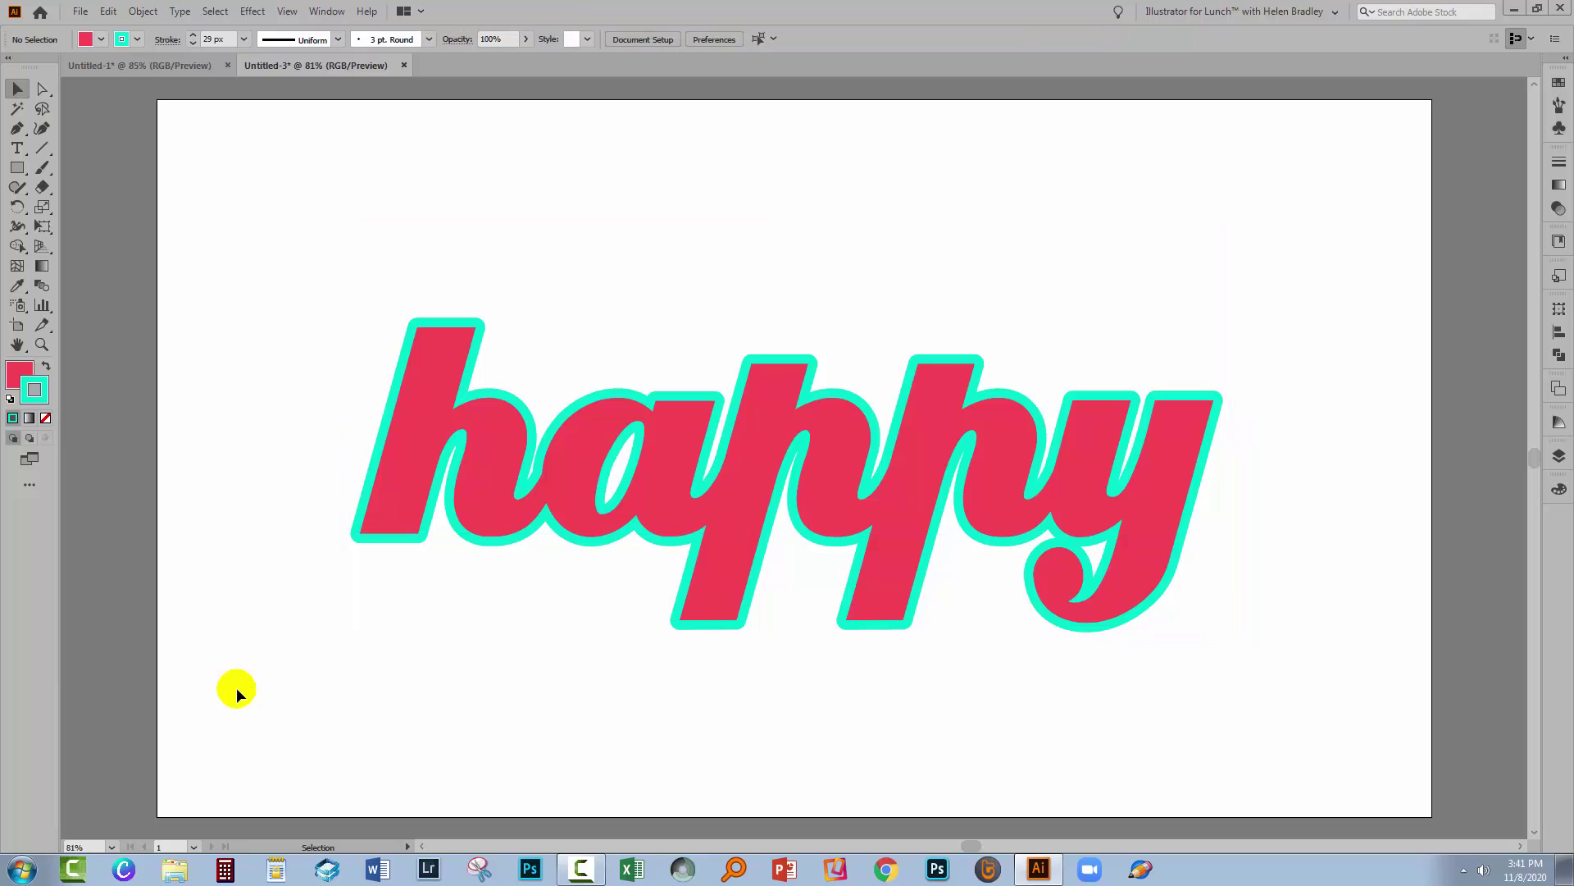
pyautogui.moveTo(298, 440); pyautogui.dragTo(474, 608)
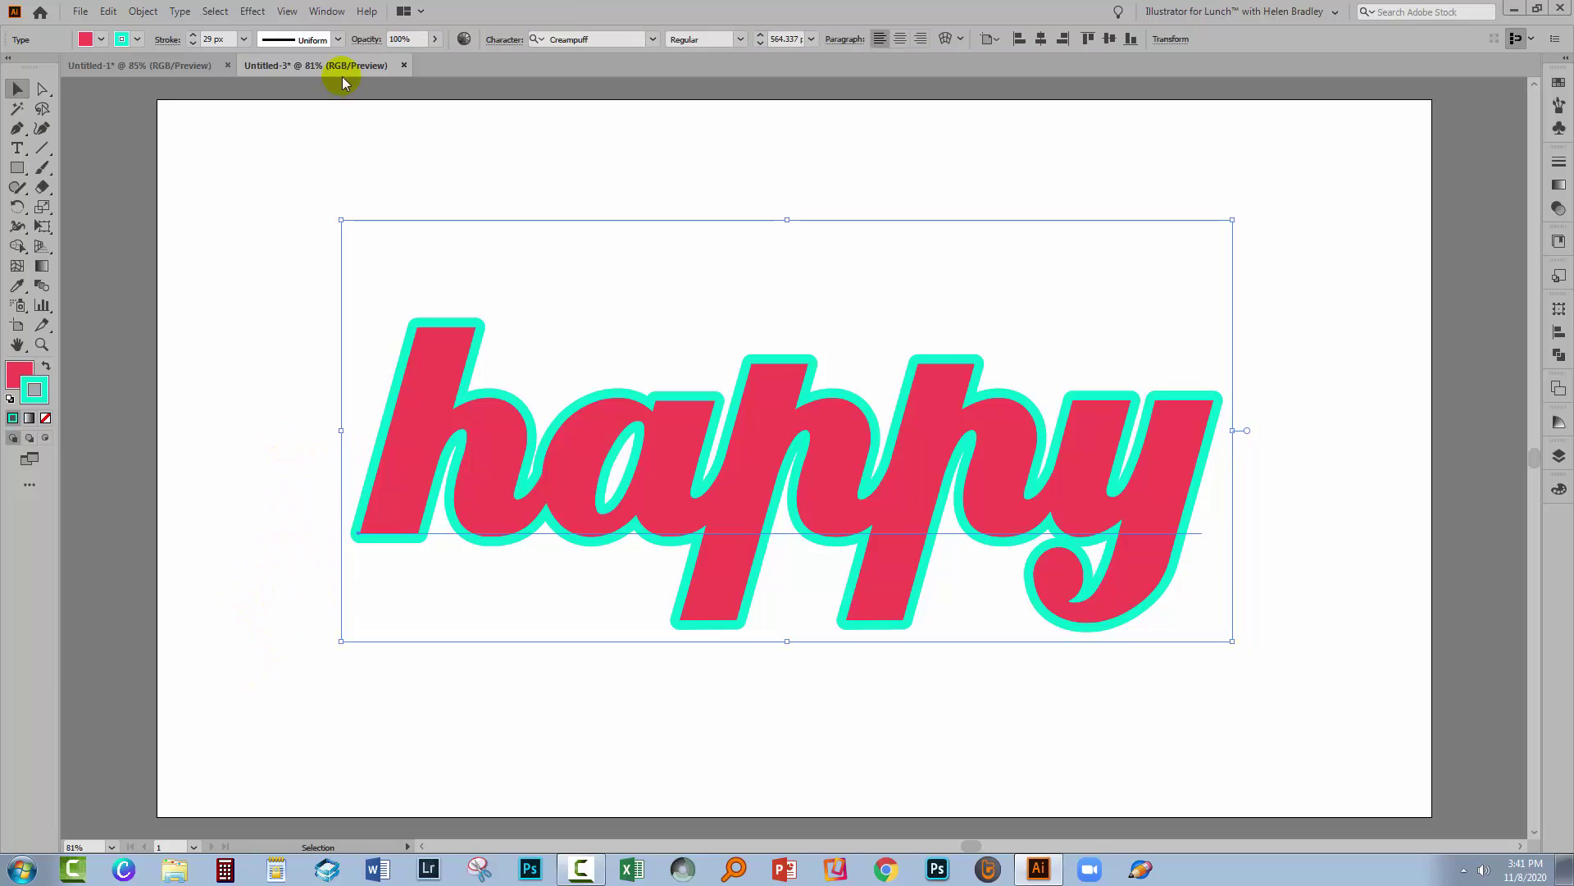
pyautogui.click(324, 12)
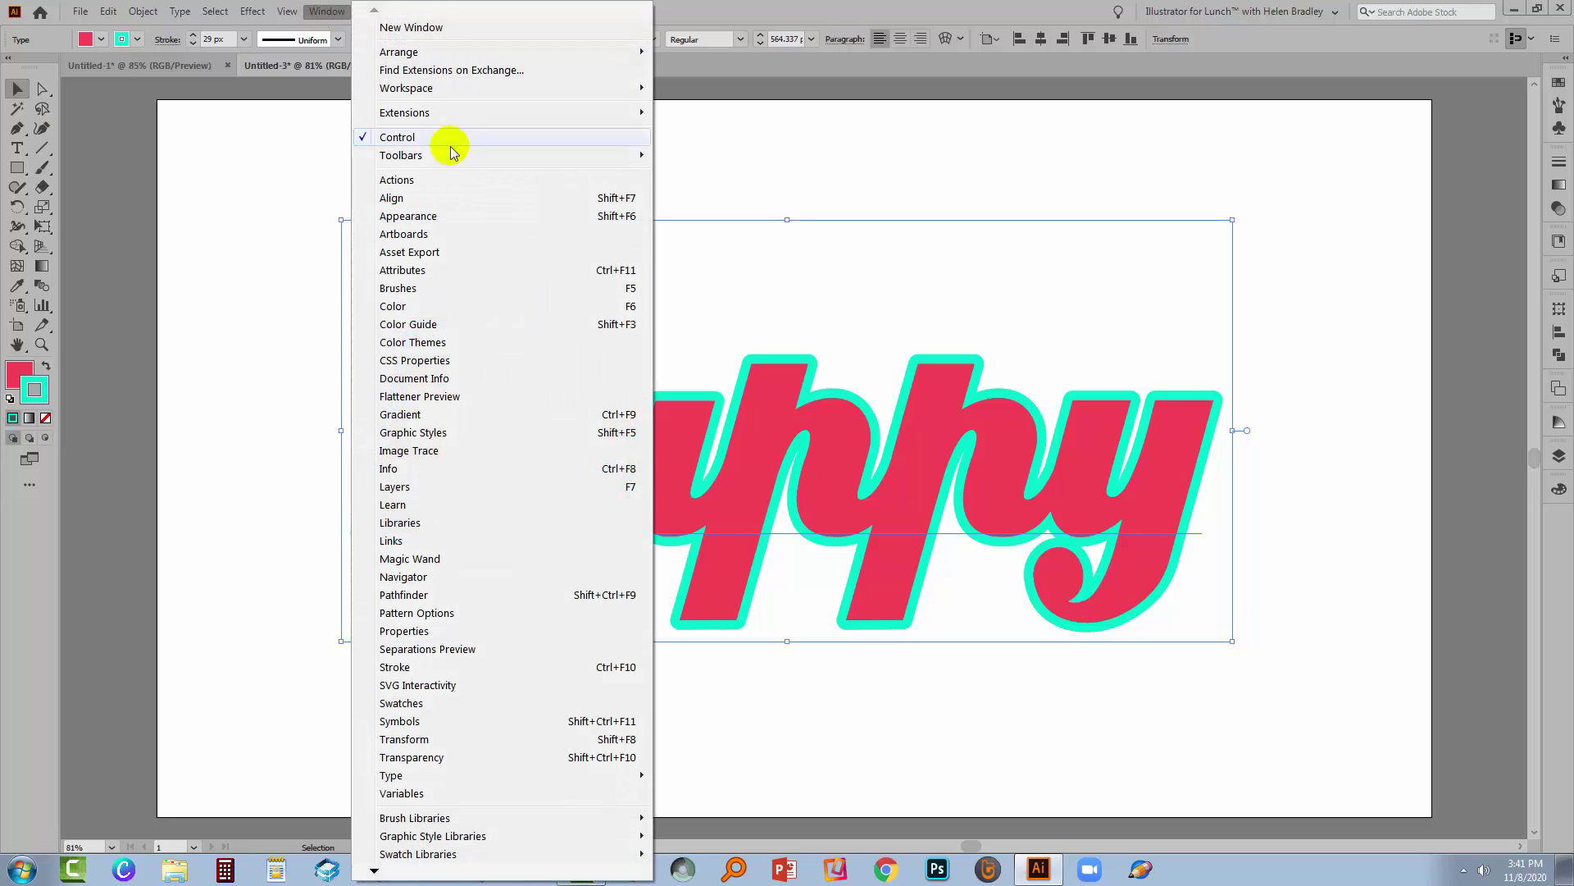
pyautogui.click(408, 216)
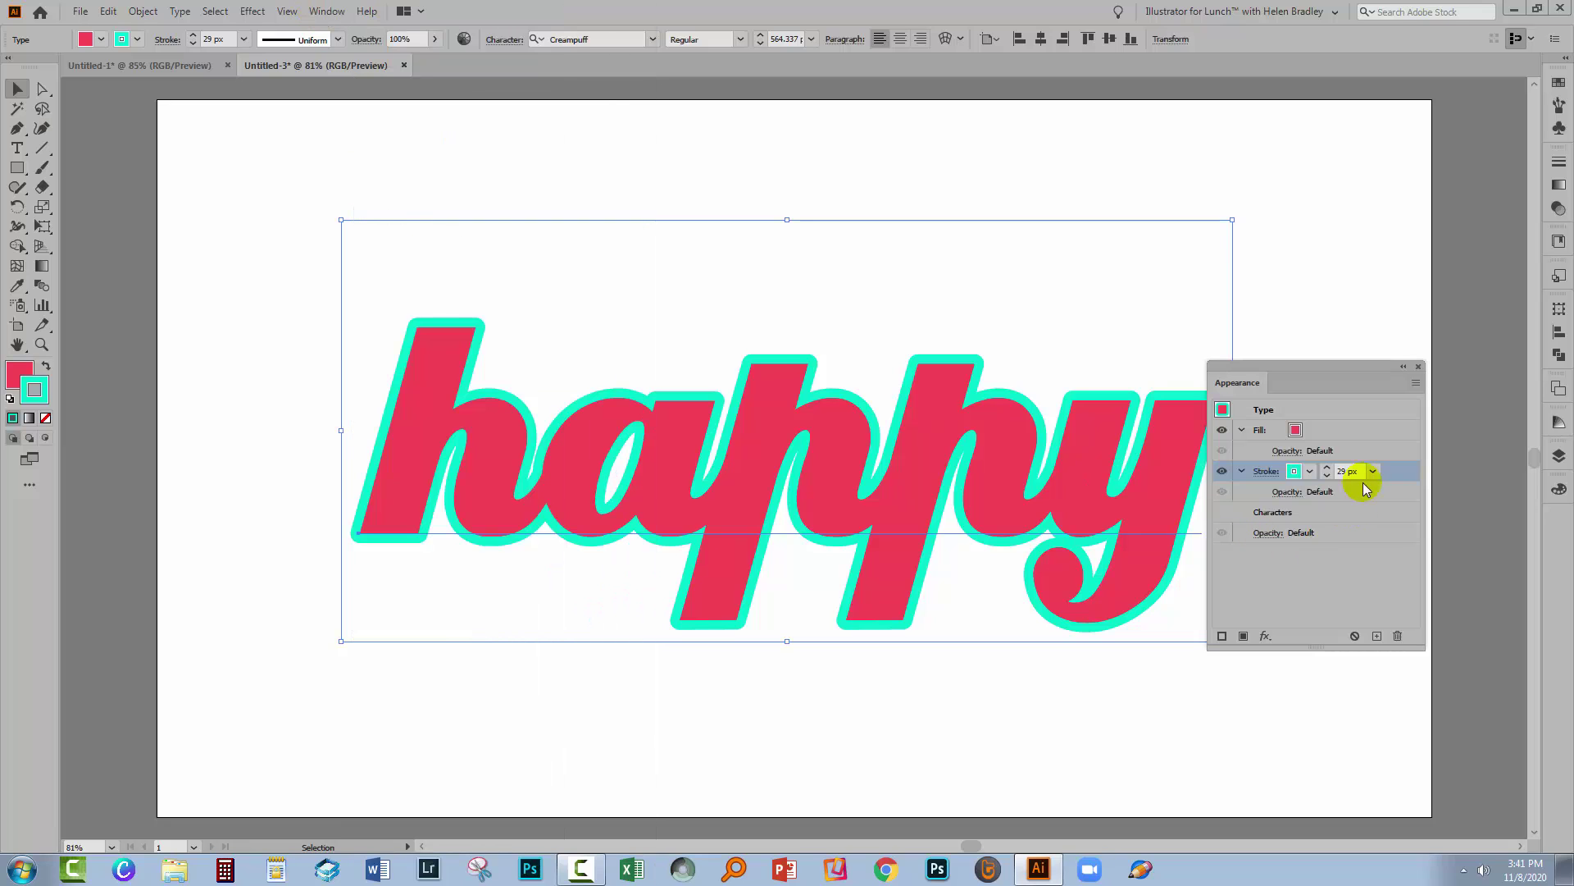